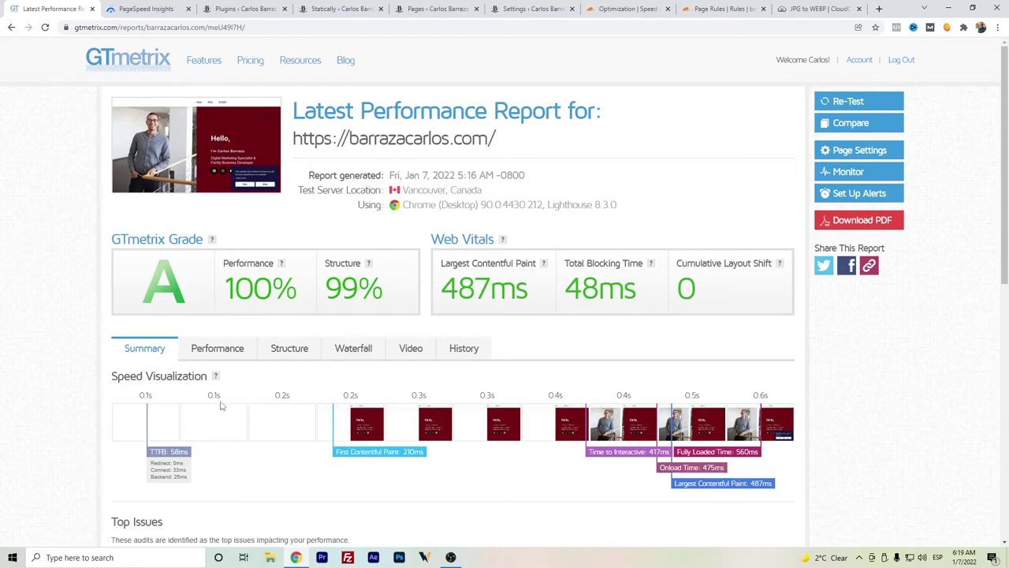
- Review the PageSpeed Insights mobile report (Performance 92) and its DOM-size diagnostic, highlighting Maximum DOM Depth
{"action": "left_click", "coordinate": [122, 9]}
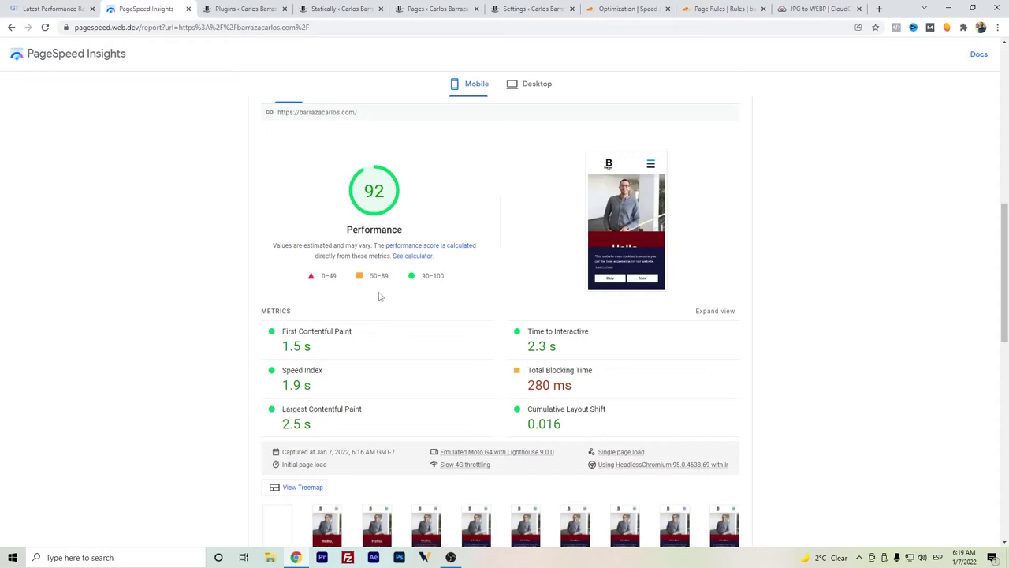
{"action": "scroll", "coordinate": [249, 316], "scroll_direction": "down", "scroll_amount": 1}
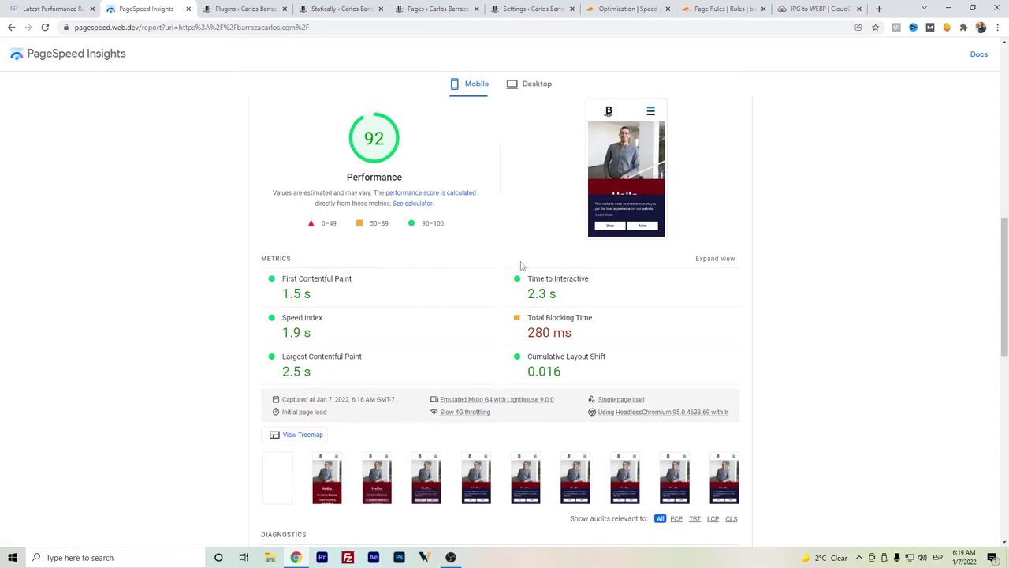
{"action": "scroll", "coordinate": [630, 288], "scroll_direction": "down", "scroll_amount": 2}
{"action": "scroll", "coordinate": [544, 296], "scroll_direction": "down", "scroll_amount": 1}
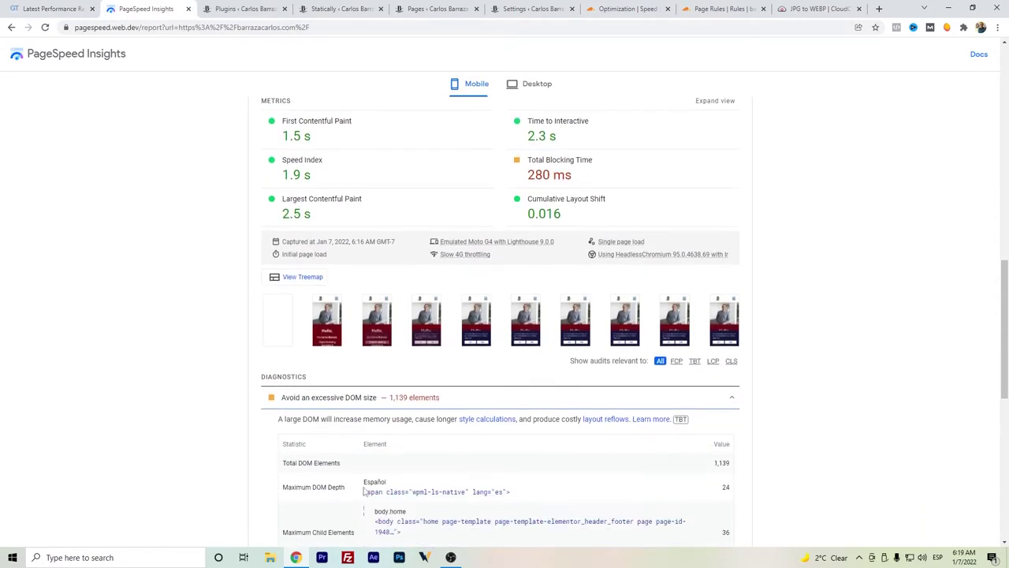
{"action": "left_click_drag", "start_coordinate": [351, 490], "coordinate": [283, 496]}
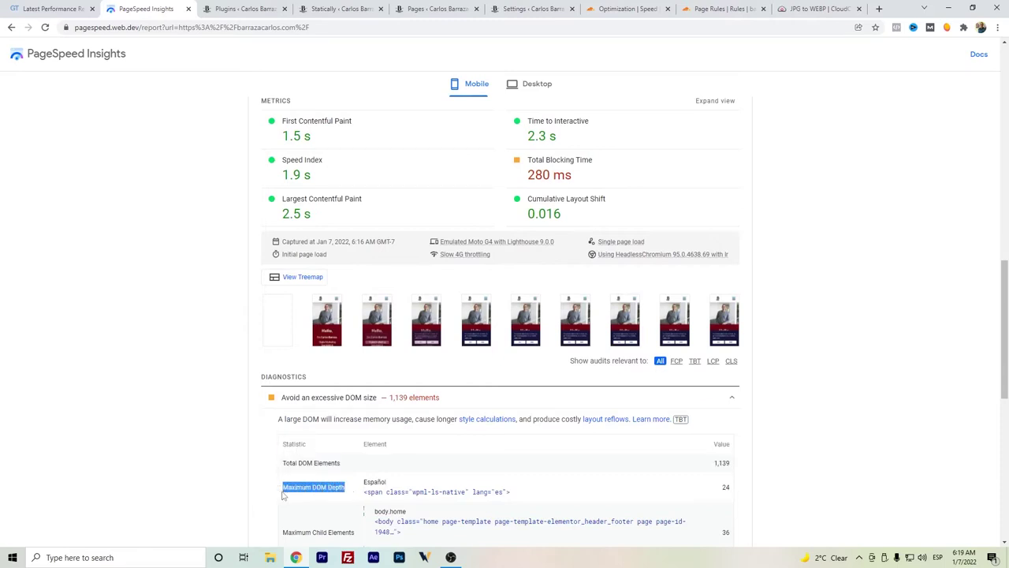
{"action": "left_click", "coordinate": [247, 480]}
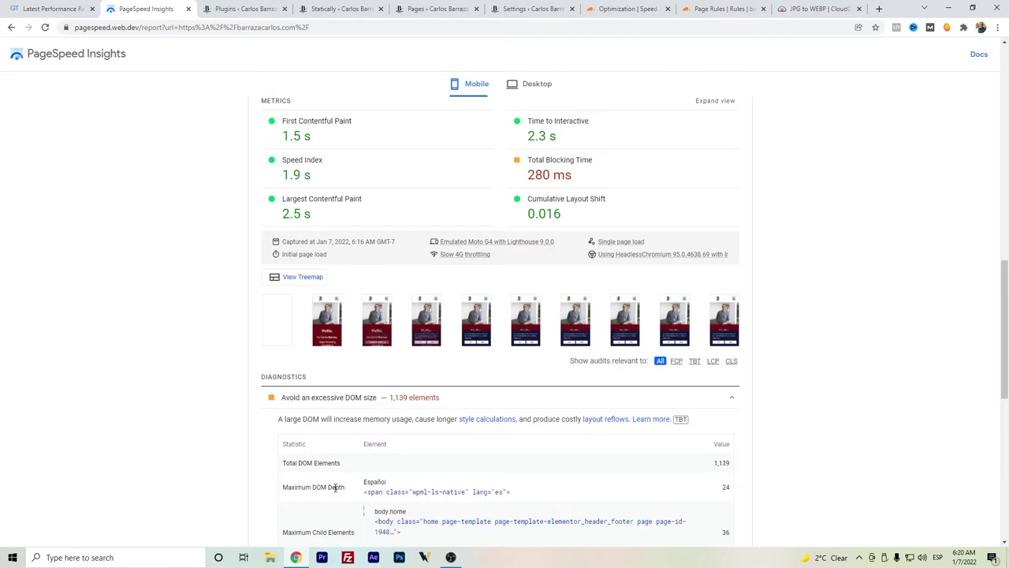
{"action": "scroll", "coordinate": [243, 389], "scroll_direction": "up", "scroll_amount": 5}
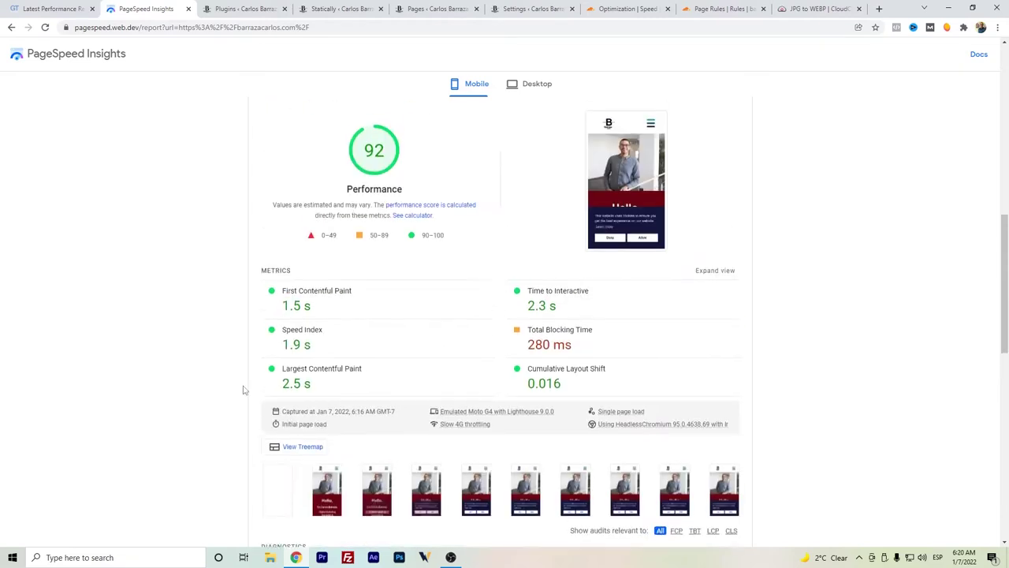
{"action": "scroll", "coordinate": [243, 390], "scroll_direction": "down", "scroll_amount": 2}
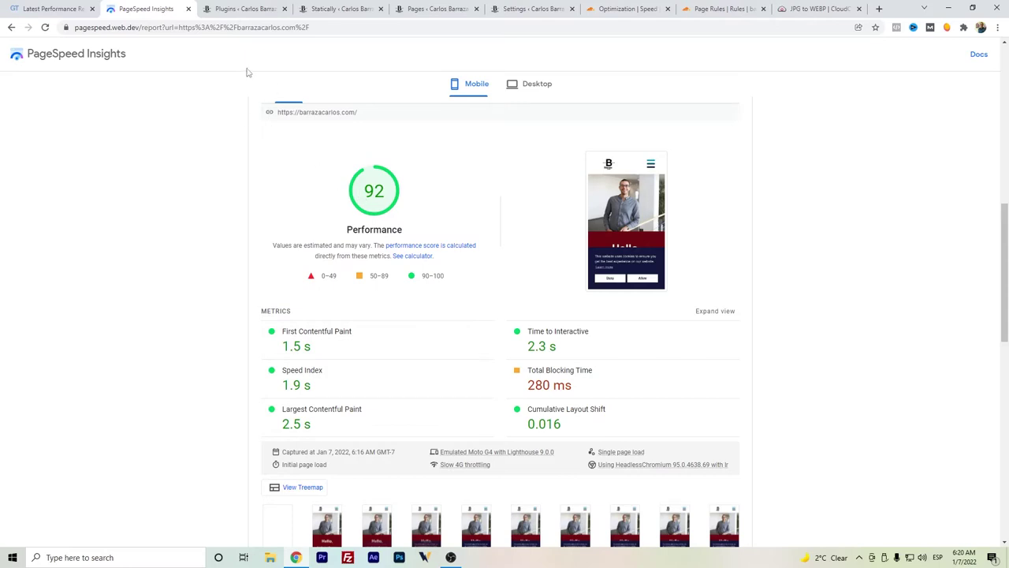
- Browse the 22 installed plugins, including Asset CleanUp, Statically and the updated WP Rocket 3.10.6
{"action": "left_click", "coordinate": [239, 8]}
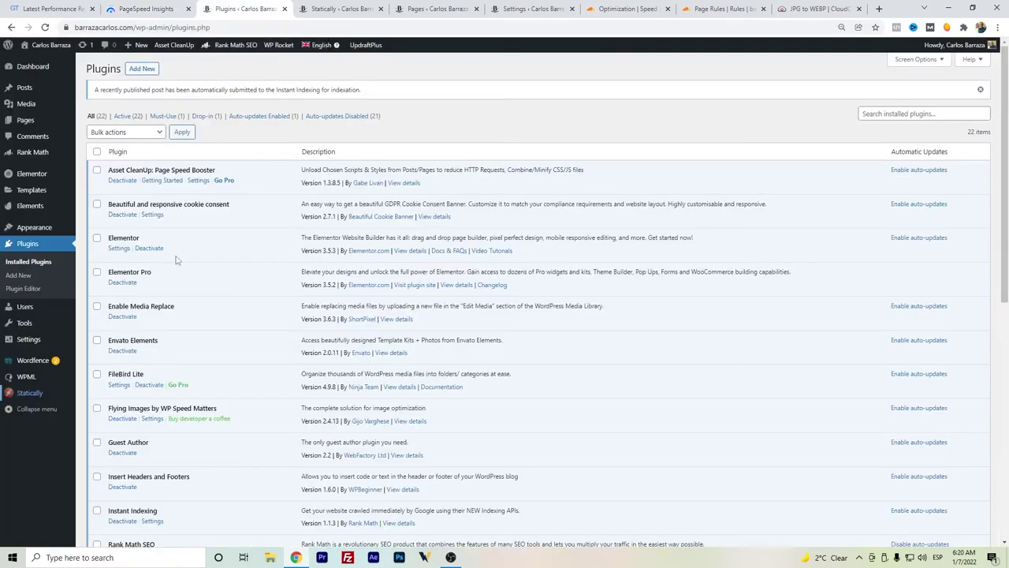
{"action": "scroll", "coordinate": [180, 260], "scroll_direction": "down", "scroll_amount": 10}
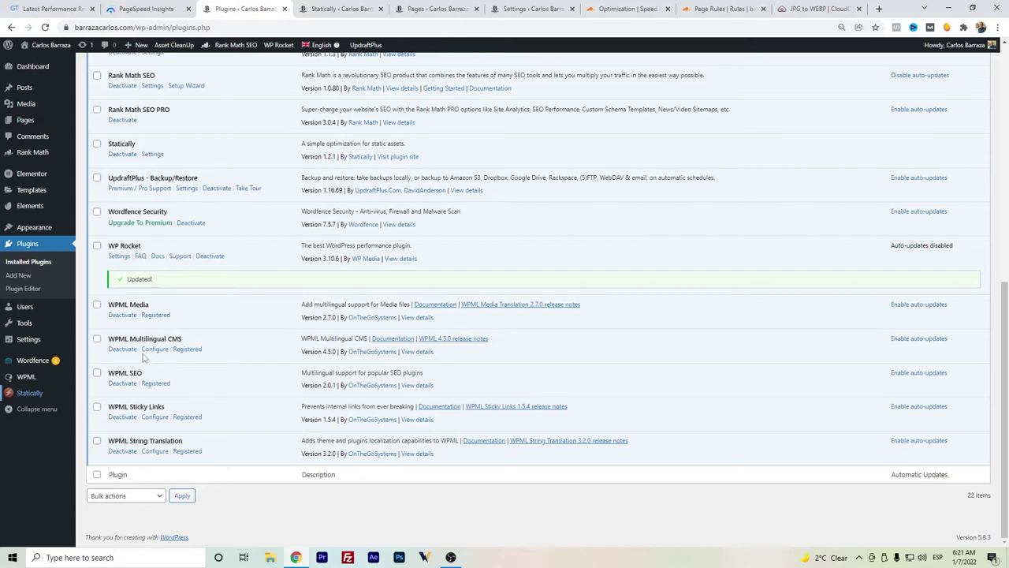
{"action": "scroll", "coordinate": [146, 371], "scroll_direction": "up", "scroll_amount": 2}
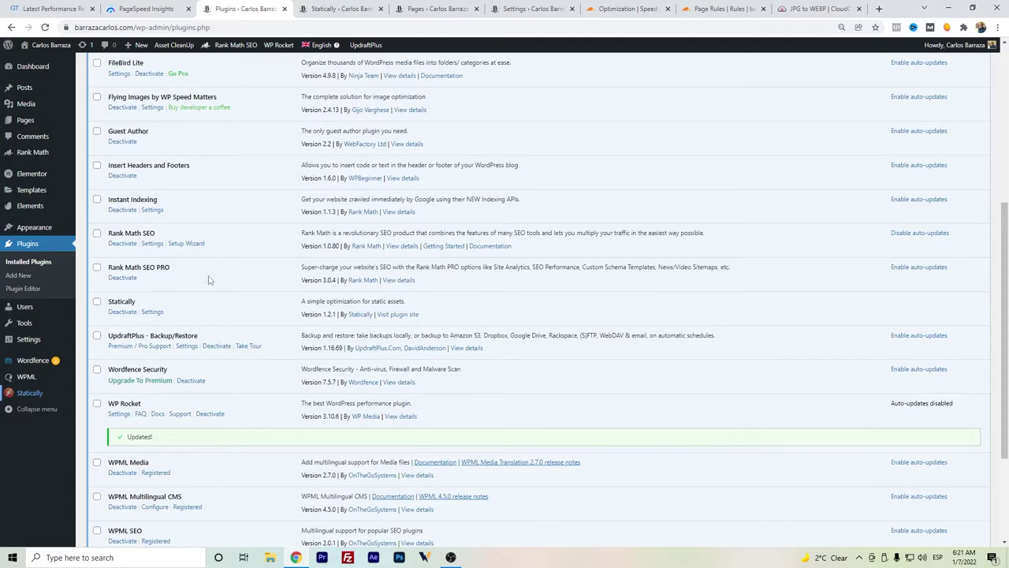
{"action": "scroll", "coordinate": [274, 189], "scroll_direction": "up", "scroll_amount": 4}
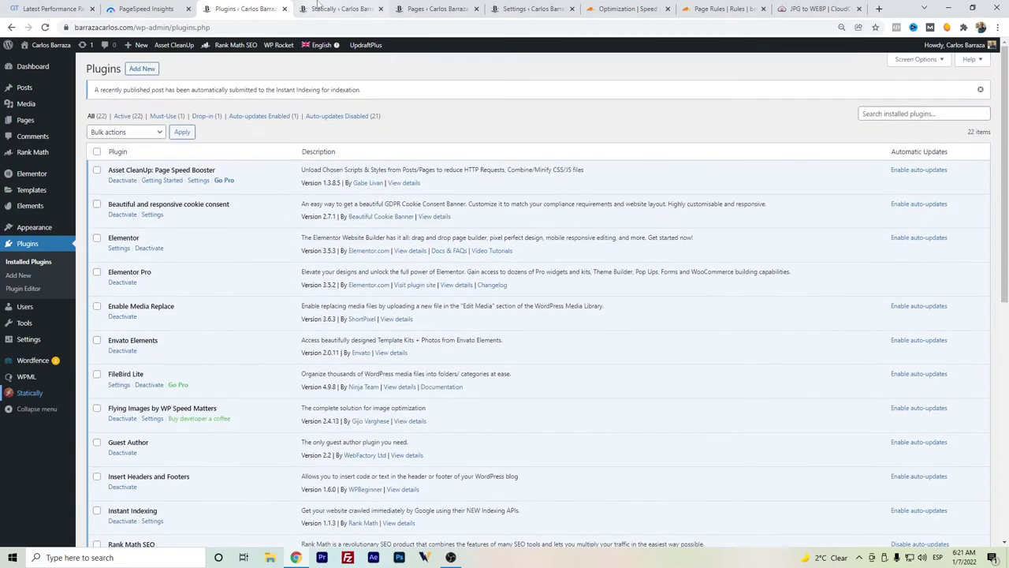
- Check Statically's General settings with image CDN optimisation on, then return to the GTmetrix report
{"action": "left_click", "coordinate": [318, 8]}
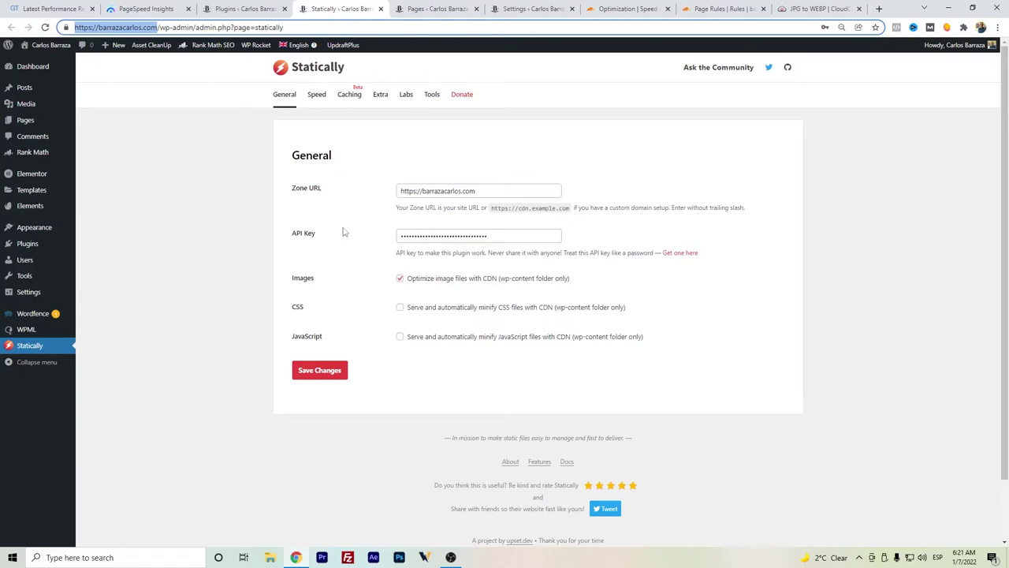
{"action": "left_click", "coordinate": [76, 6]}
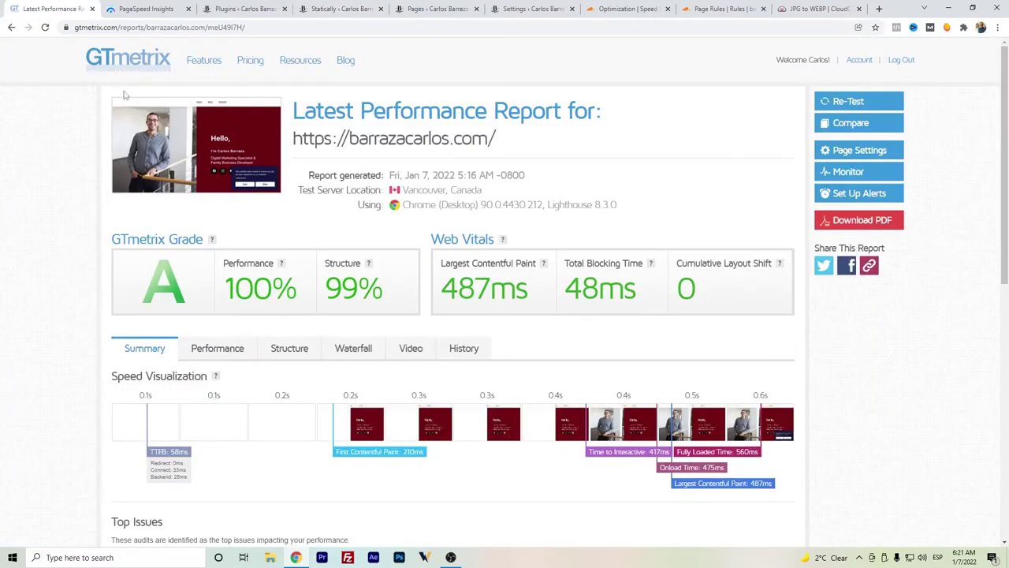
- Show the GTmetrix waterfall: 16 requests, 722 KB, several images from cdn.statically.io
{"action": "left_click", "coordinate": [353, 348]}
{"action": "scroll", "coordinate": [336, 352], "scroll_direction": "down", "scroll_amount": 2}
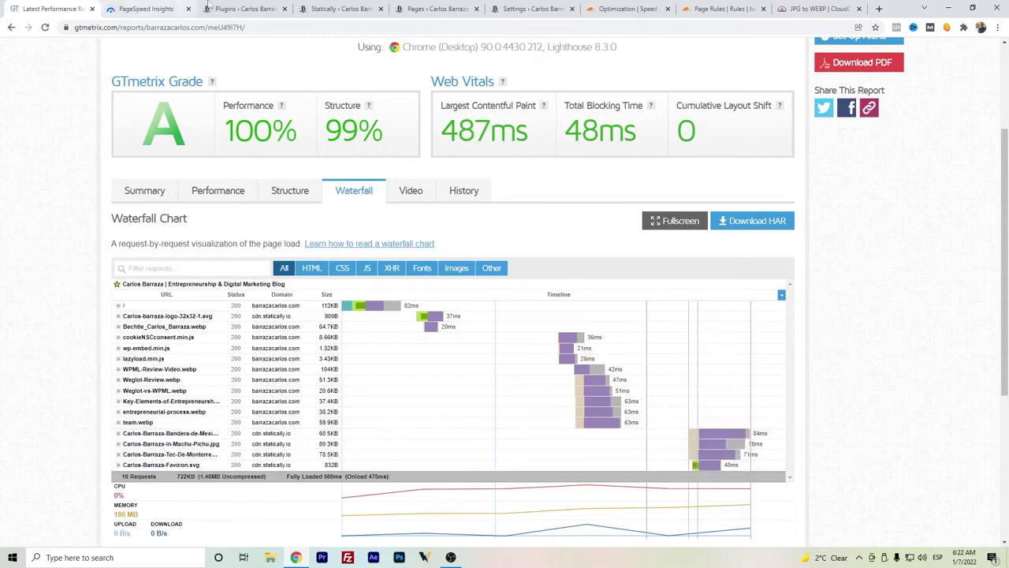
- Check Statically's Speed settings (Auto WebP on, image quality 50%), glancing at the JPG to WEBP converter
{"action": "left_click", "coordinate": [339, 8]}
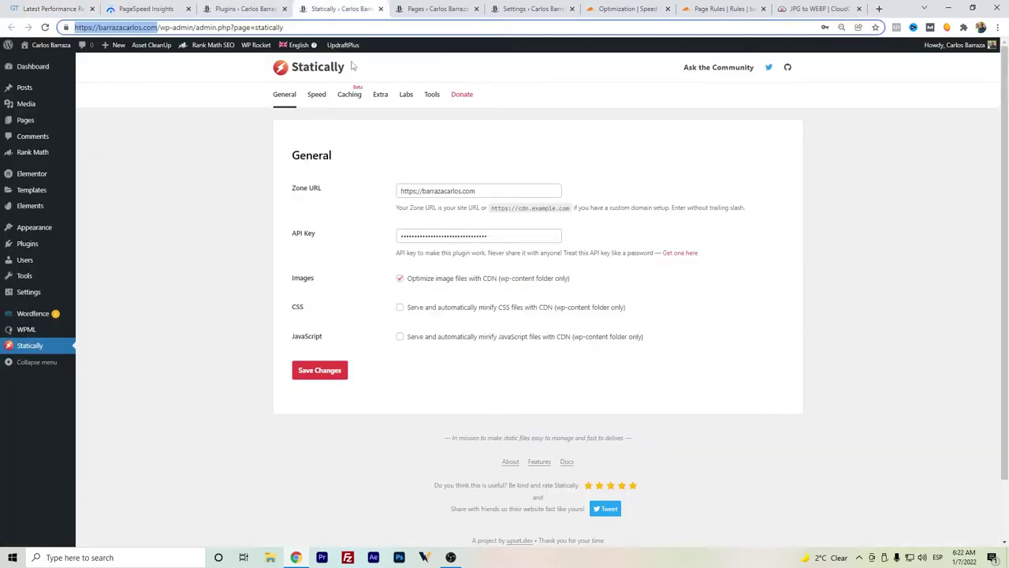
{"action": "left_click", "coordinate": [323, 94]}
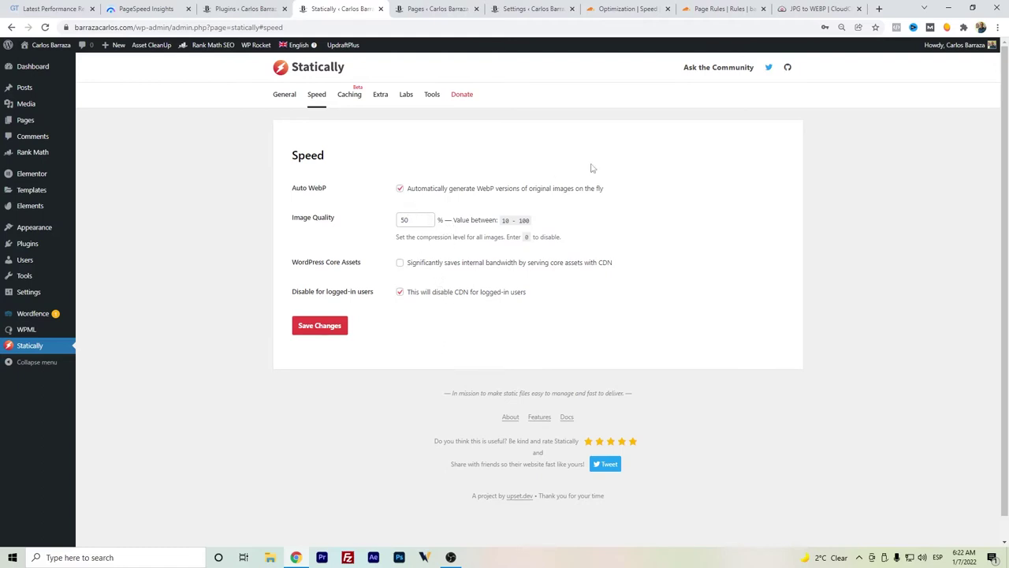
{"action": "left_click", "coordinate": [801, 10]}
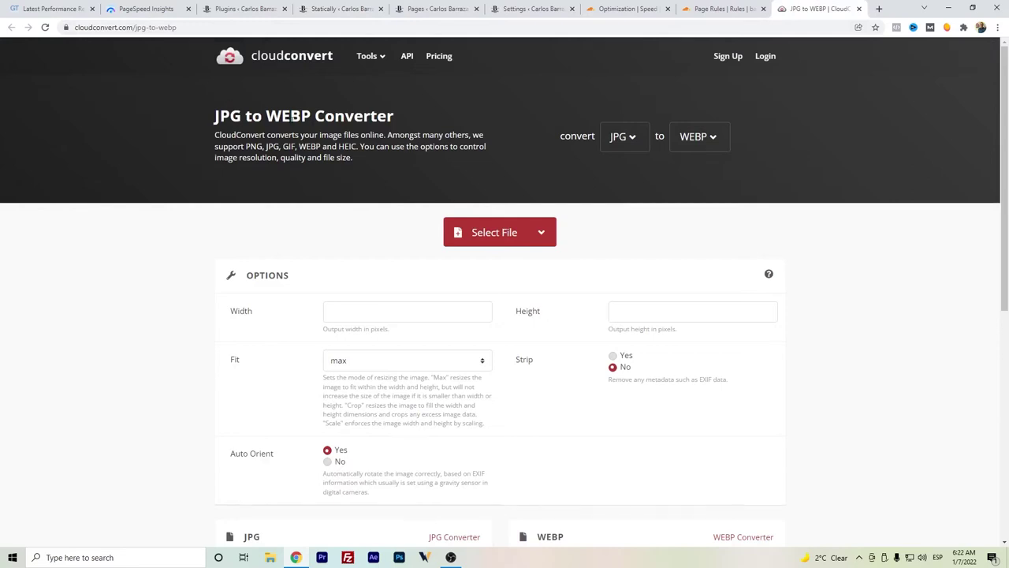
{"action": "left_click", "coordinate": [339, 8]}
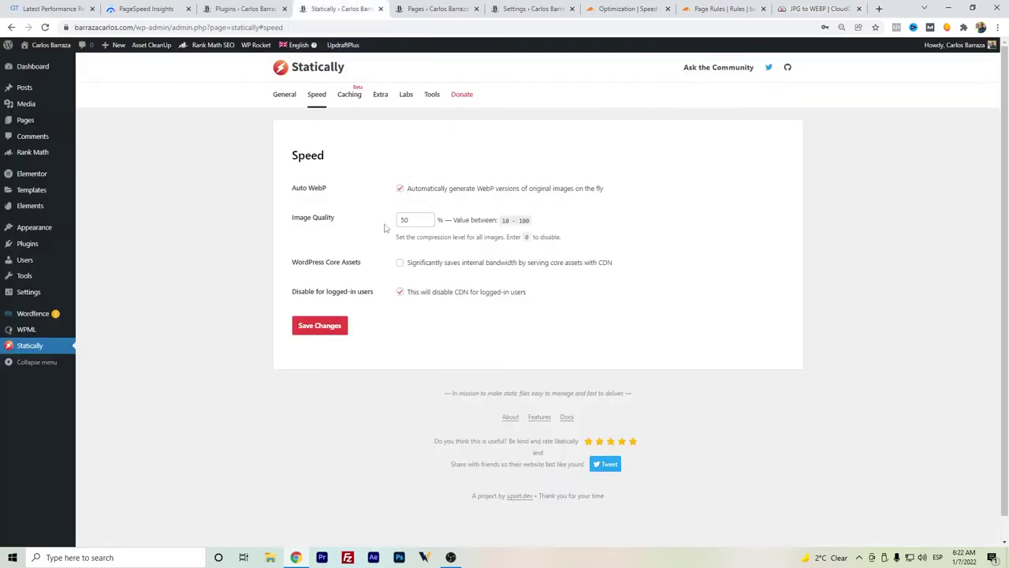
- Review Statically's Extra settings: Emoji CDN, relative paths, CDN HTTPS and query-string stripping enabled
{"action": "left_click", "coordinate": [379, 98]}
{"action": "scroll", "coordinate": [371, 197], "scroll_direction": "down", "scroll_amount": 1}
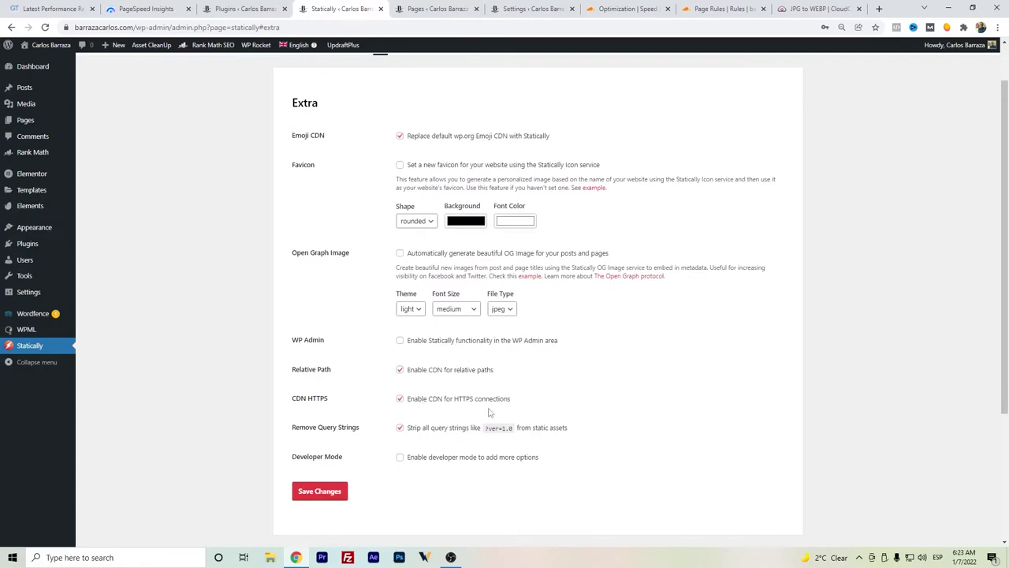
{"action": "scroll", "coordinate": [393, 385], "scroll_direction": "up", "scroll_amount": 1}
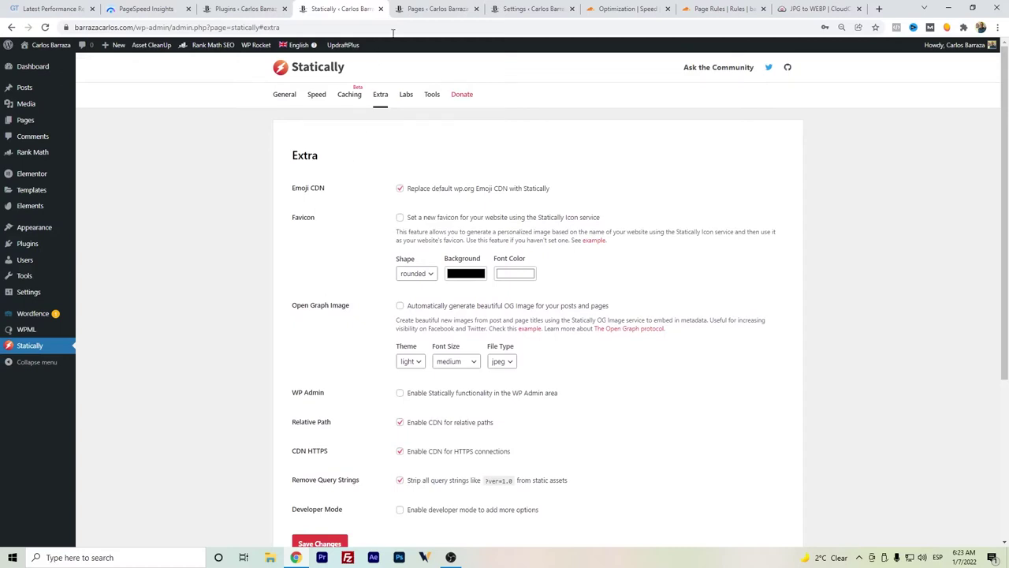
- Open Asset CleanUp's settings at the Optimize CSS section
{"action": "mouse_move", "coordinate": [57, 250]}
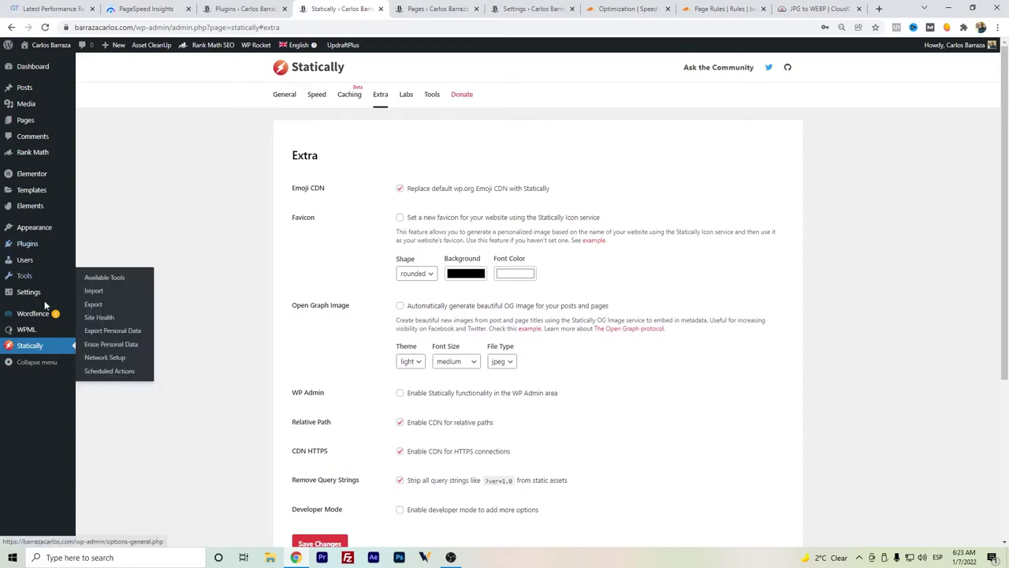
{"action": "mouse_move", "coordinate": [51, 295]}
{"action": "left_click", "coordinate": [110, 459]}
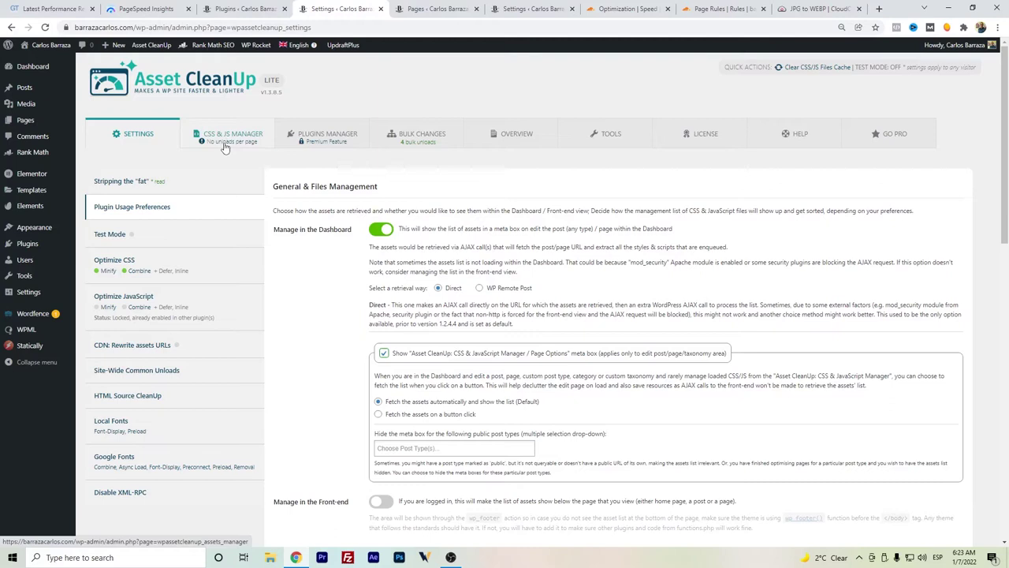
{"action": "scroll", "coordinate": [403, 254], "scroll_direction": "down", "scroll_amount": 1}
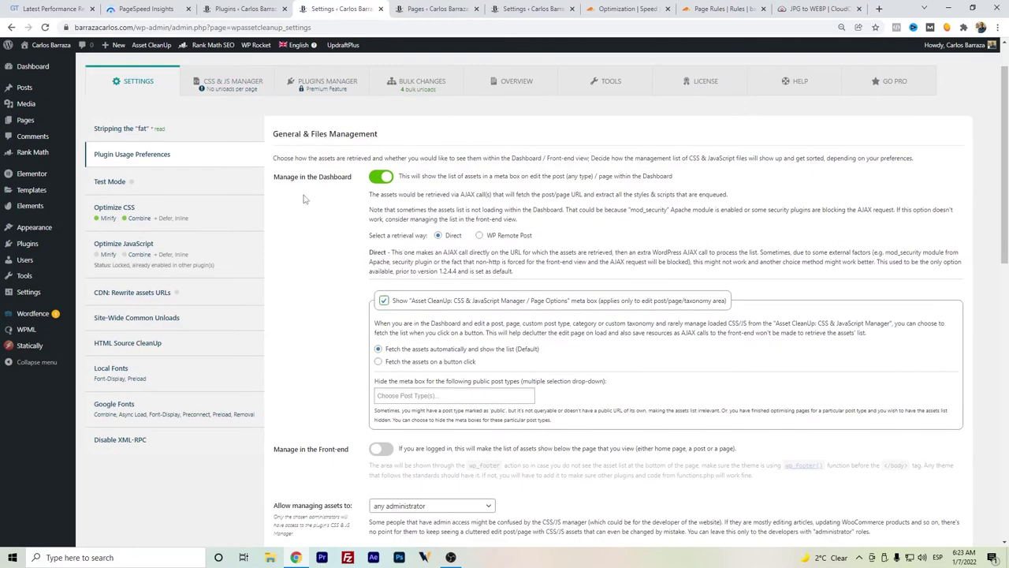
{"action": "left_click", "coordinate": [225, 211]}
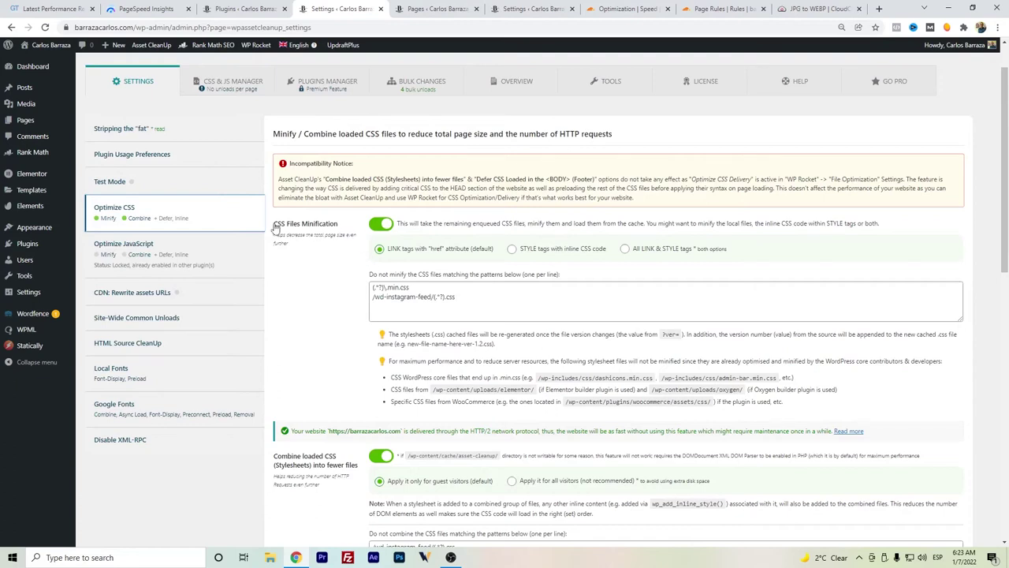
- Look through the CSS minify and combine options, then show the Google Fonts load optimizer
{"action": "scroll", "coordinate": [314, 236], "scroll_direction": "down", "scroll_amount": 2}
{"action": "scroll", "coordinate": [314, 236], "scroll_direction": "down", "scroll_amount": 2}
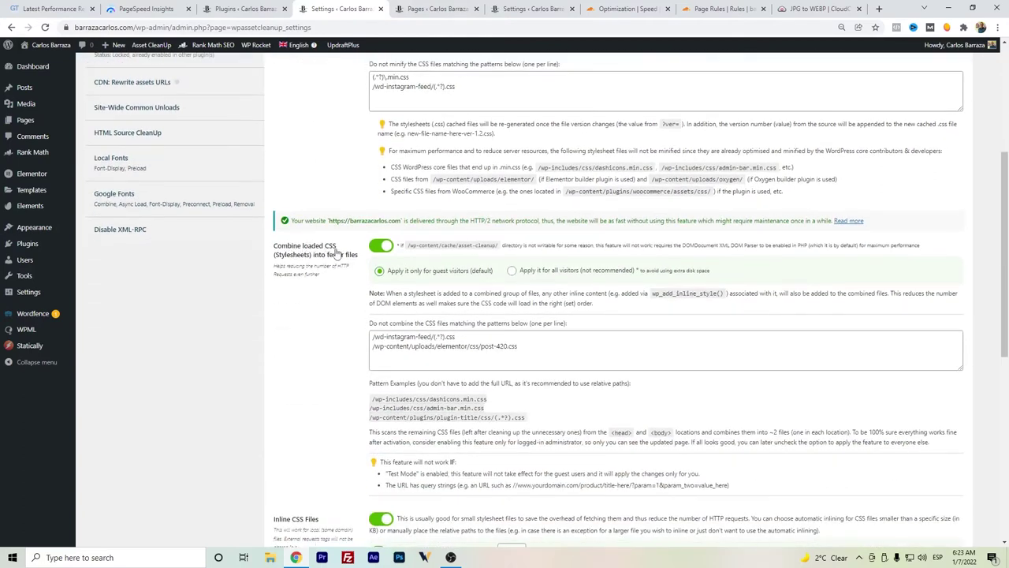
{"action": "scroll", "coordinate": [337, 251], "scroll_direction": "down", "scroll_amount": 1}
{"action": "scroll", "coordinate": [338, 247], "scroll_direction": "down", "scroll_amount": 2}
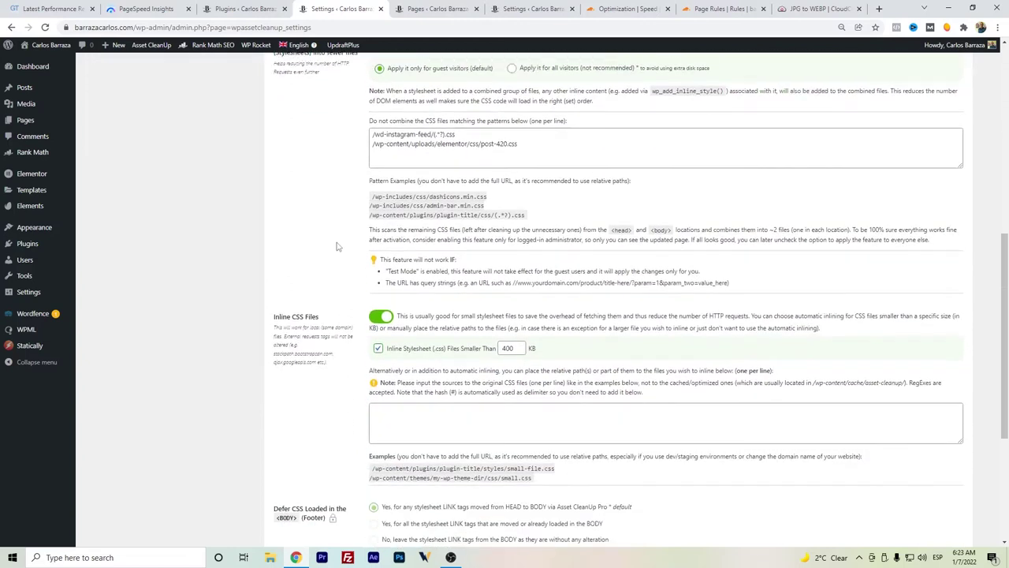
{"action": "scroll", "coordinate": [337, 248], "scroll_direction": "down", "scroll_amount": 1}
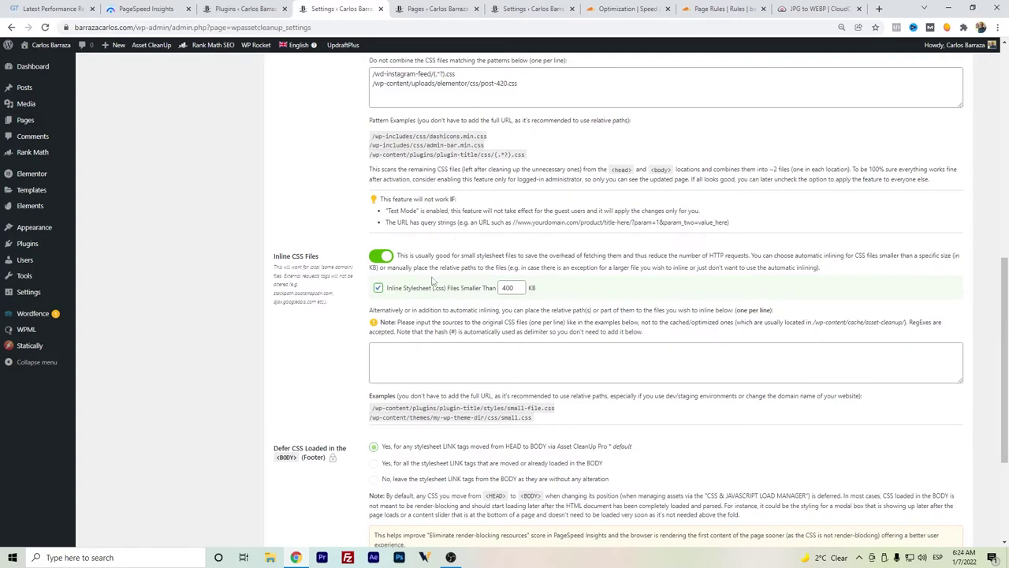
{"action": "scroll", "coordinate": [432, 280], "scroll_direction": "down", "scroll_amount": 4}
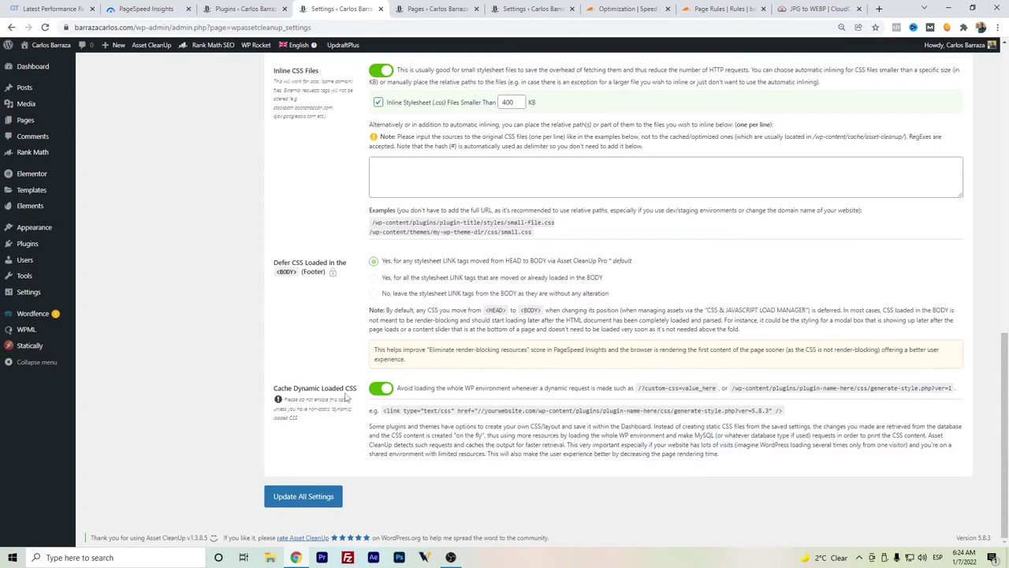
{"action": "scroll", "coordinate": [278, 400], "scroll_direction": "up", "scroll_amount": 12}
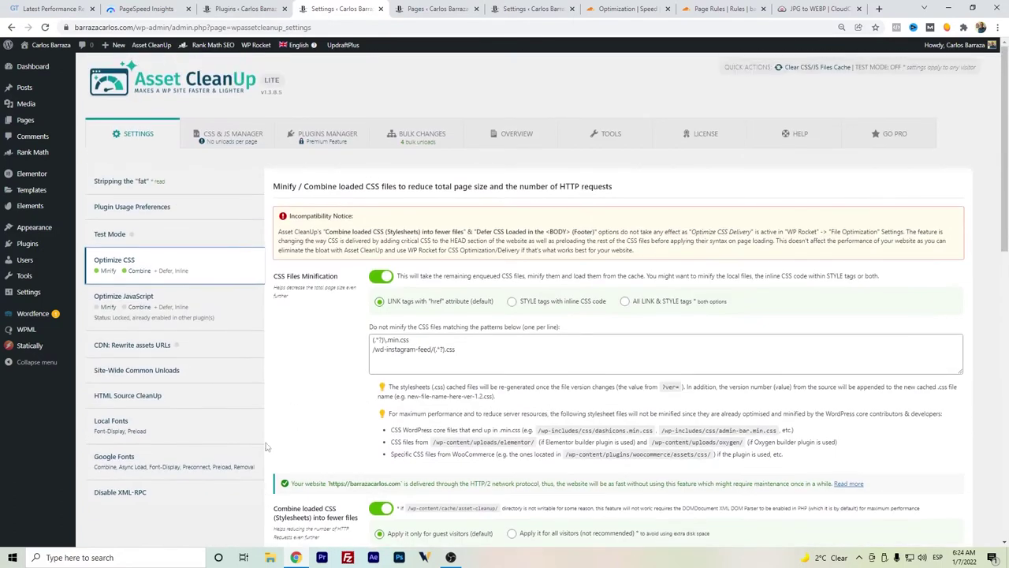
{"action": "left_click", "coordinate": [224, 456]}
- Show the Remove All Google Fonts options, with Remove Google Fonts switched on
{"action": "left_click", "coordinate": [394, 222]}
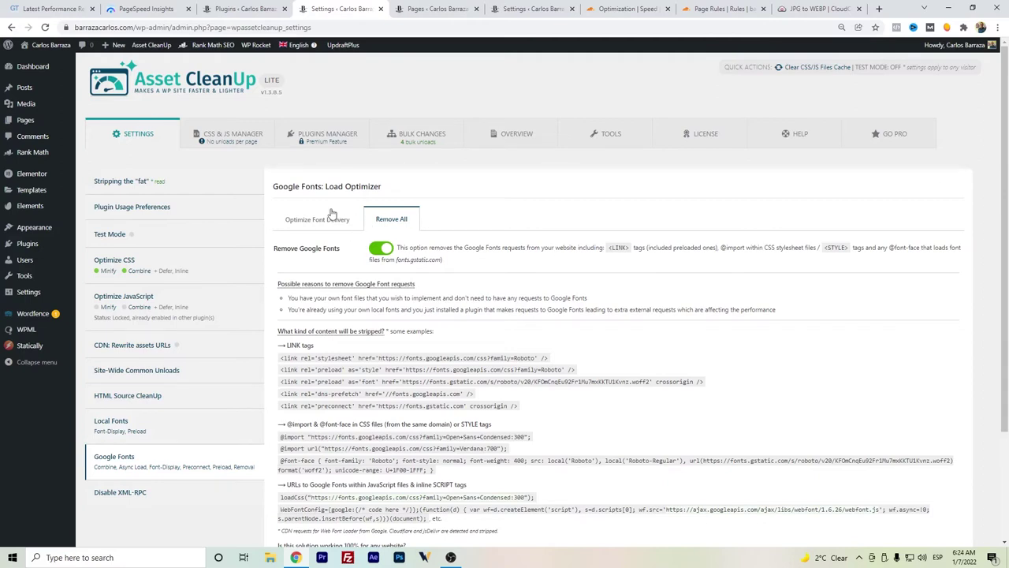
- Browse the CSS & JS Manager's Elementor asset rows, with elementor-icons unloaded site-wide
{"action": "left_click", "coordinate": [235, 138]}
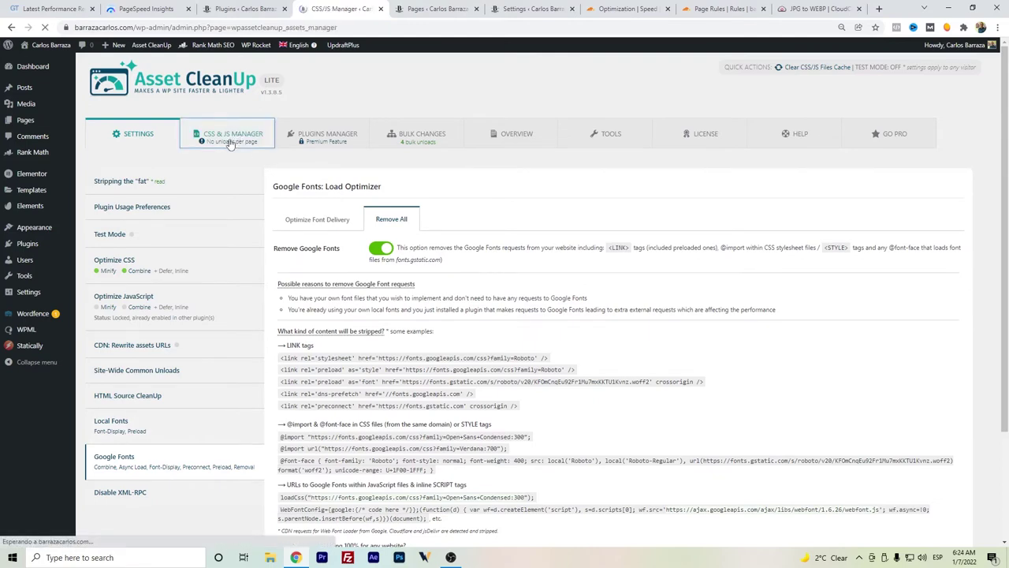
{"action": "scroll", "coordinate": [262, 203], "scroll_direction": "down", "scroll_amount": 15}
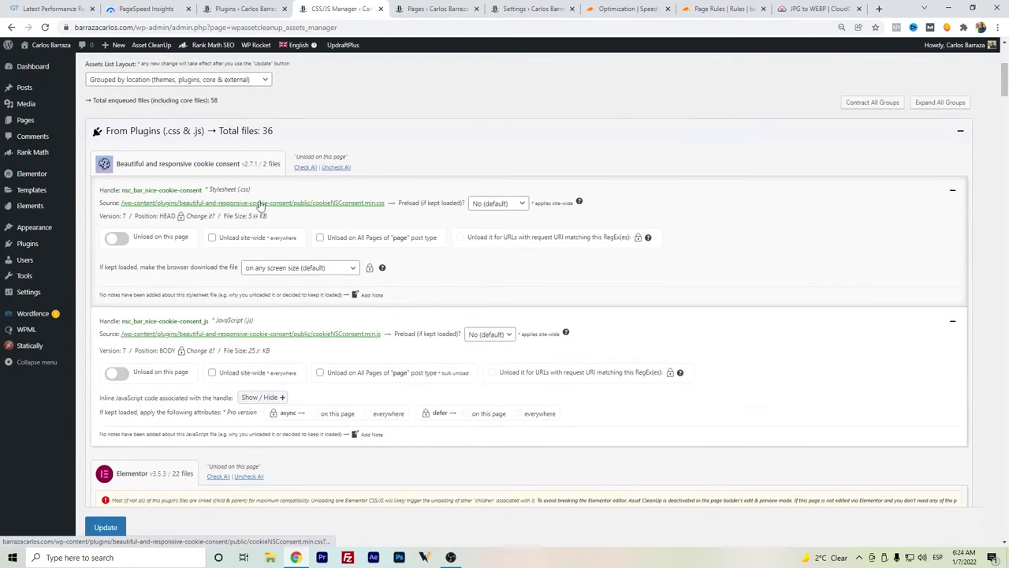
{"action": "scroll", "coordinate": [262, 206], "scroll_direction": "down", "scroll_amount": 10}
{"action": "scroll", "coordinate": [257, 228], "scroll_direction": "down", "scroll_amount": 5}
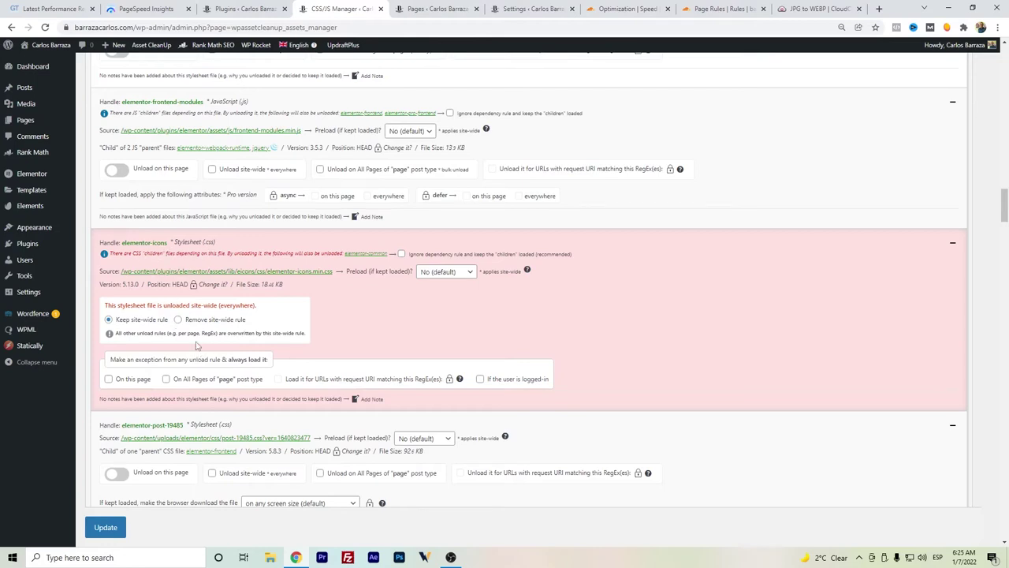
- View WP Rocket's Cache settings: mobile caching on, logged-in caching off, 10-hour lifespan
{"action": "mouse_move", "coordinate": [41, 296]}
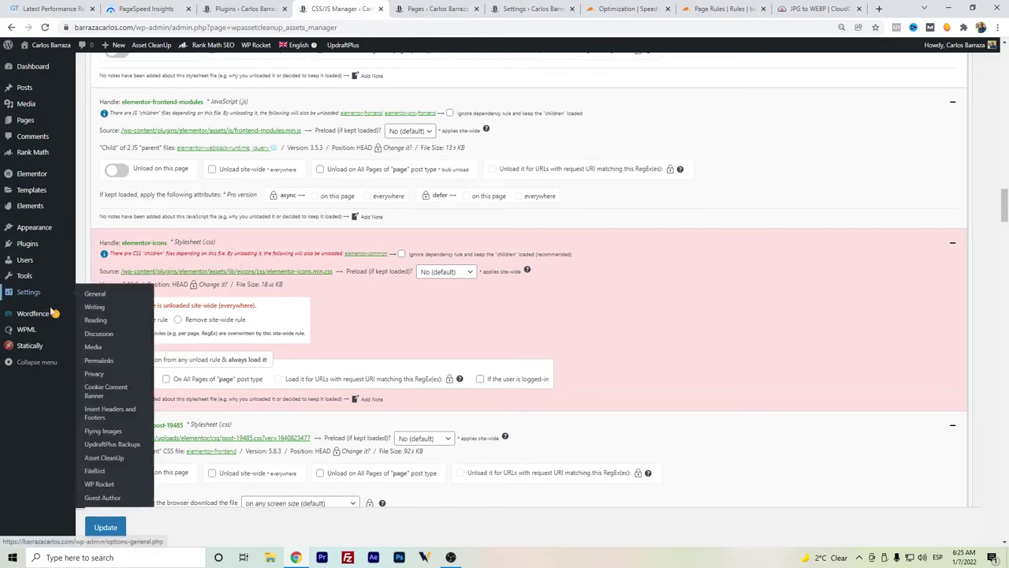
{"action": "left_click", "coordinate": [118, 485]}
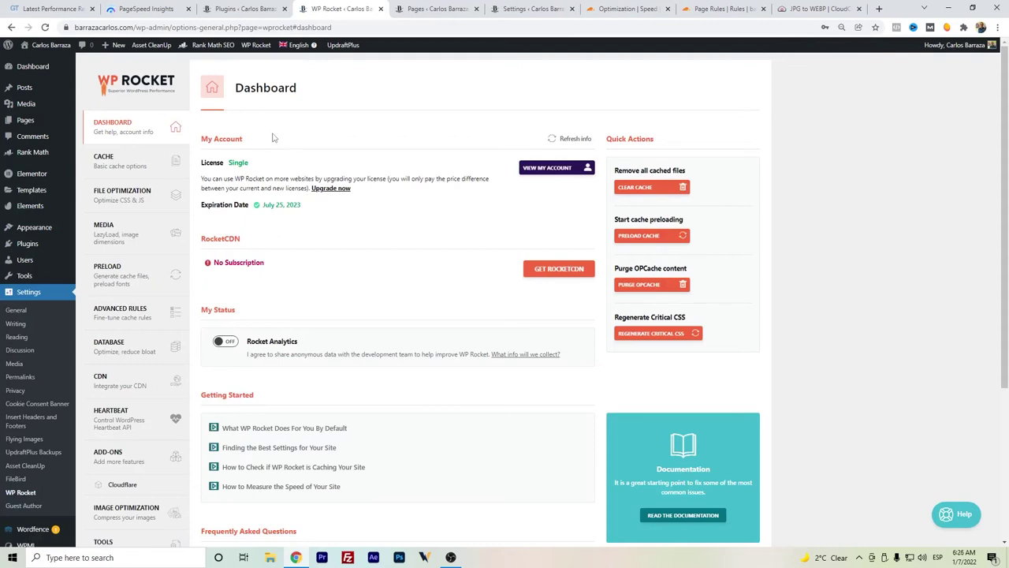
{"action": "left_click", "coordinate": [114, 167]}
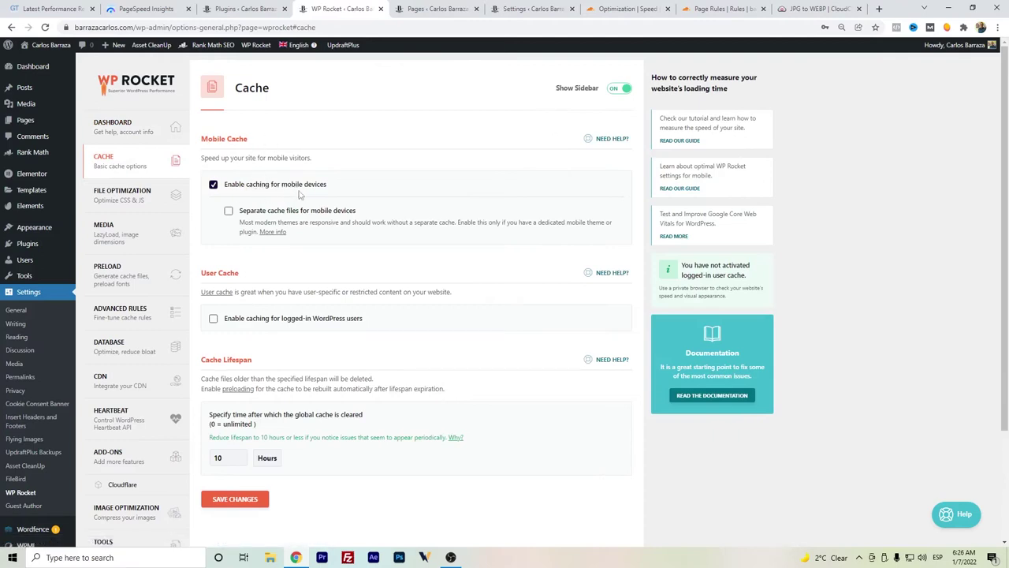
- Review WP Rocket's File Optimization options for CSS delivery and JavaScript minify, defer and delay
{"action": "left_click", "coordinate": [149, 202]}
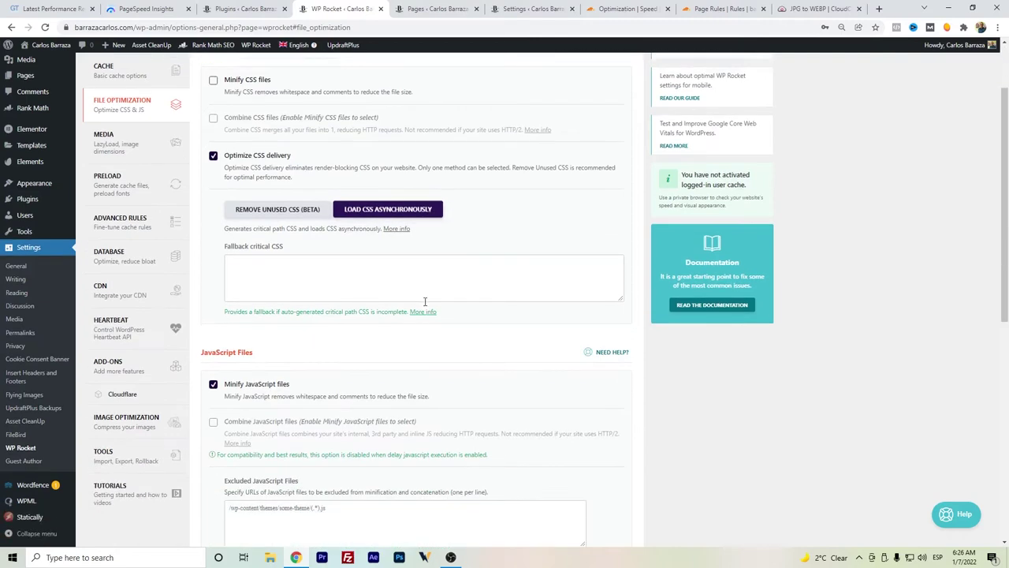
{"action": "scroll", "coordinate": [424, 301], "scroll_direction": "down", "scroll_amount": 3}
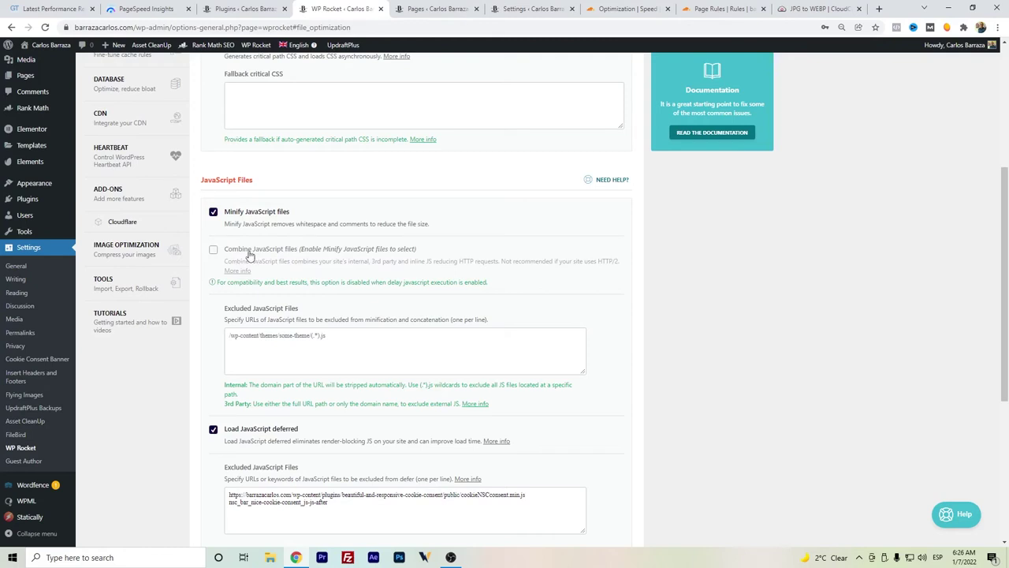
{"action": "scroll", "coordinate": [228, 370], "scroll_direction": "down", "scroll_amount": 2}
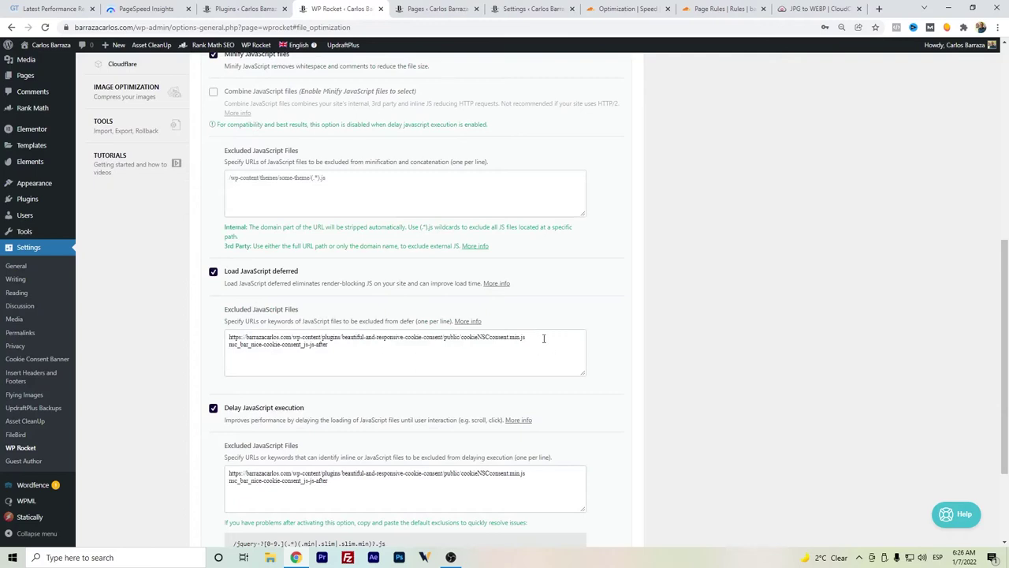
- Inspect the cookie-consent script URL excluded from deferred JavaScript, then review the remaining options
{"action": "left_click_drag", "start_coordinate": [542, 339], "coordinate": [229, 340]}
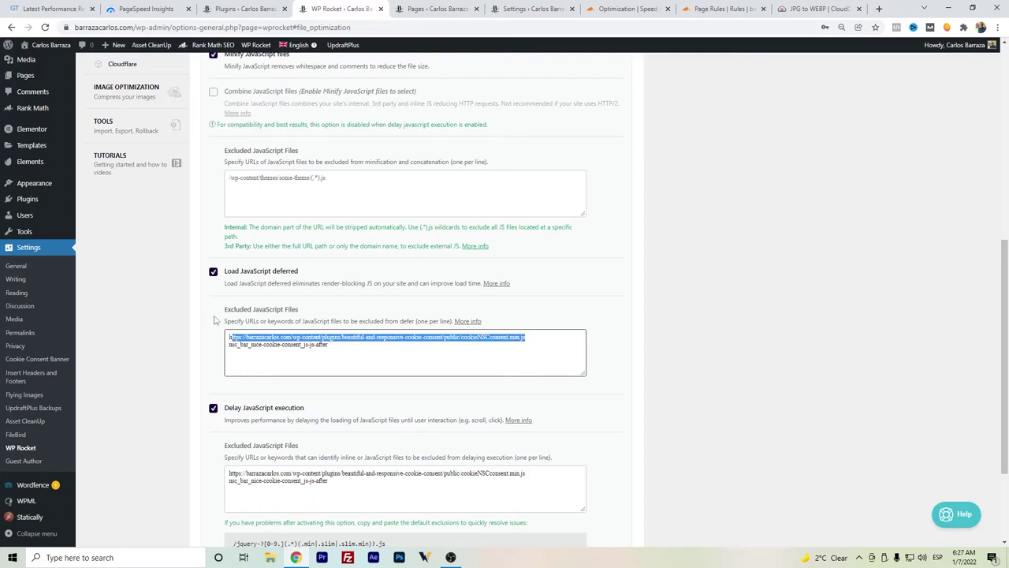
{"action": "left_click", "coordinate": [202, 321]}
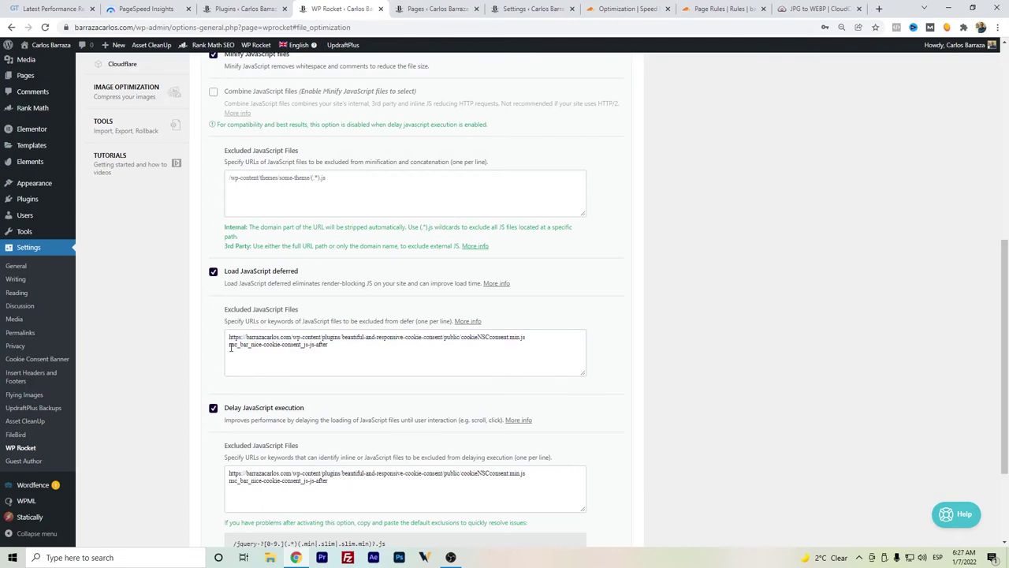
{"action": "scroll", "coordinate": [217, 356], "scroll_direction": "down", "scroll_amount": 1}
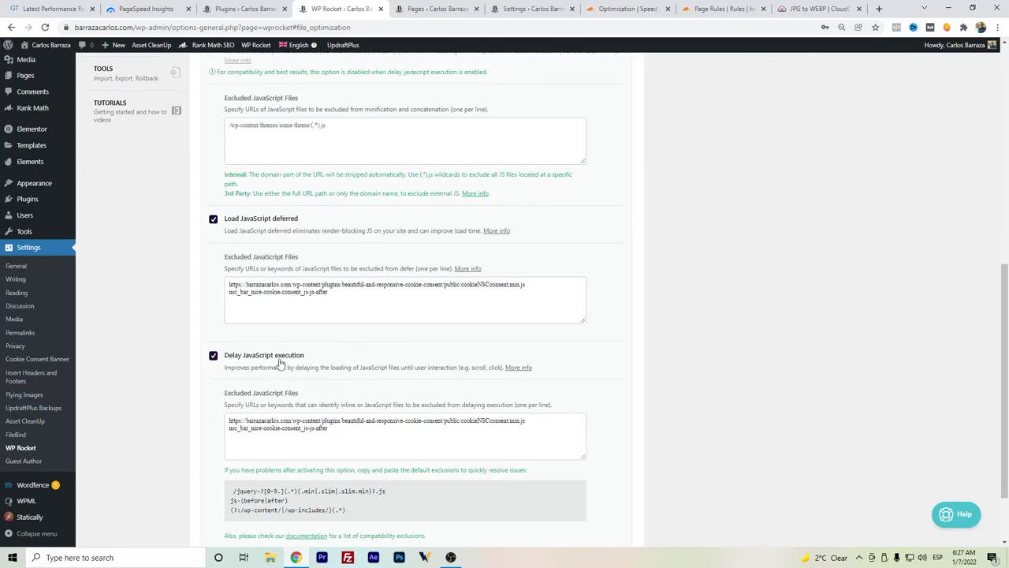
{"action": "scroll", "coordinate": [206, 341], "scroll_direction": "down", "scroll_amount": 2}
{"action": "scroll", "coordinate": [207, 340], "scroll_direction": "up", "scroll_amount": 2}
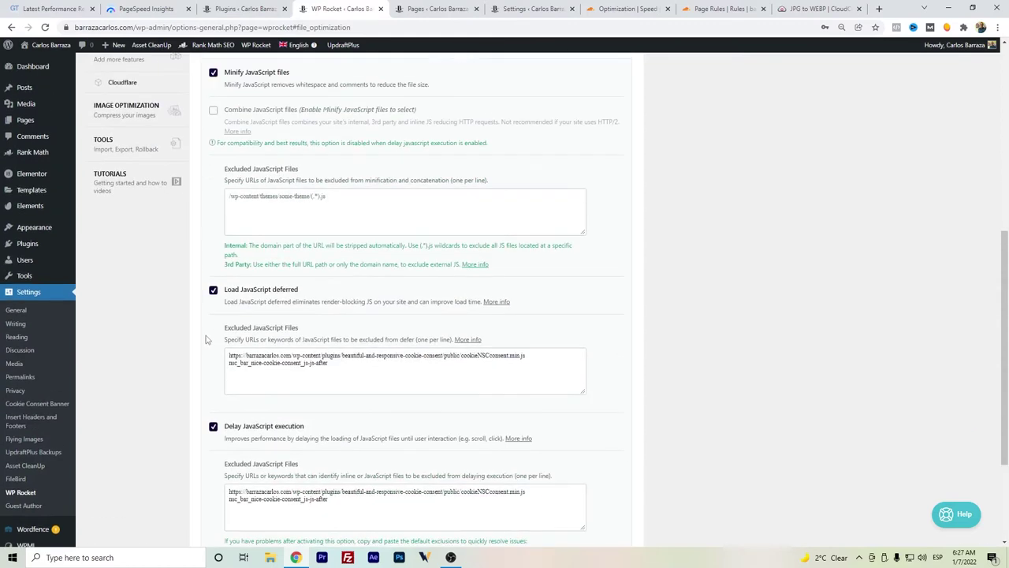
{"action": "scroll", "coordinate": [204, 342], "scroll_direction": "up", "scroll_amount": 2}
{"action": "scroll", "coordinate": [196, 338], "scroll_direction": "up", "scroll_amount": 3}
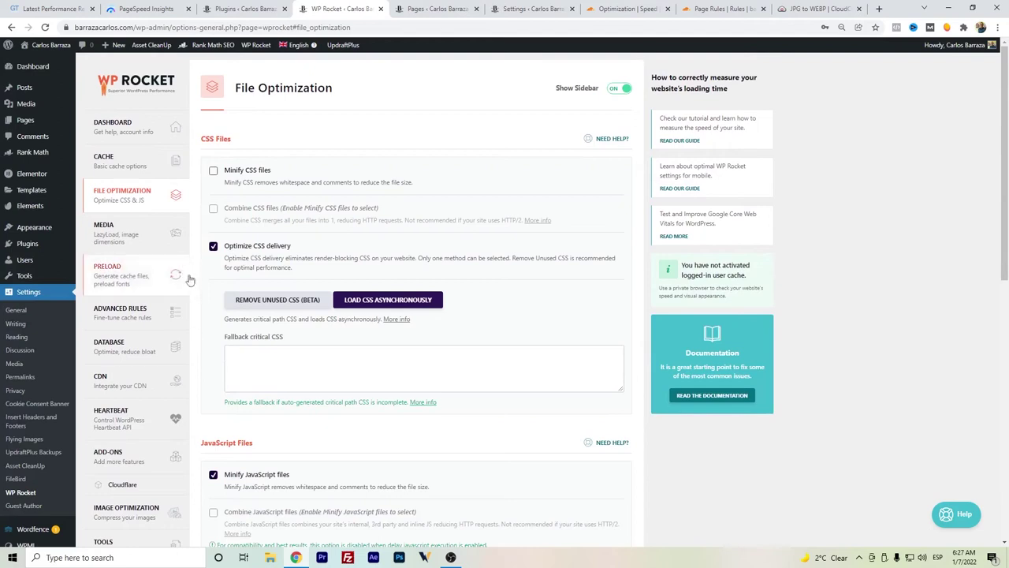
- Review WP Rocket's Media page: LazyLoad for images and iframes, excluded logo files, image dimensions
{"action": "left_click", "coordinate": [169, 249]}
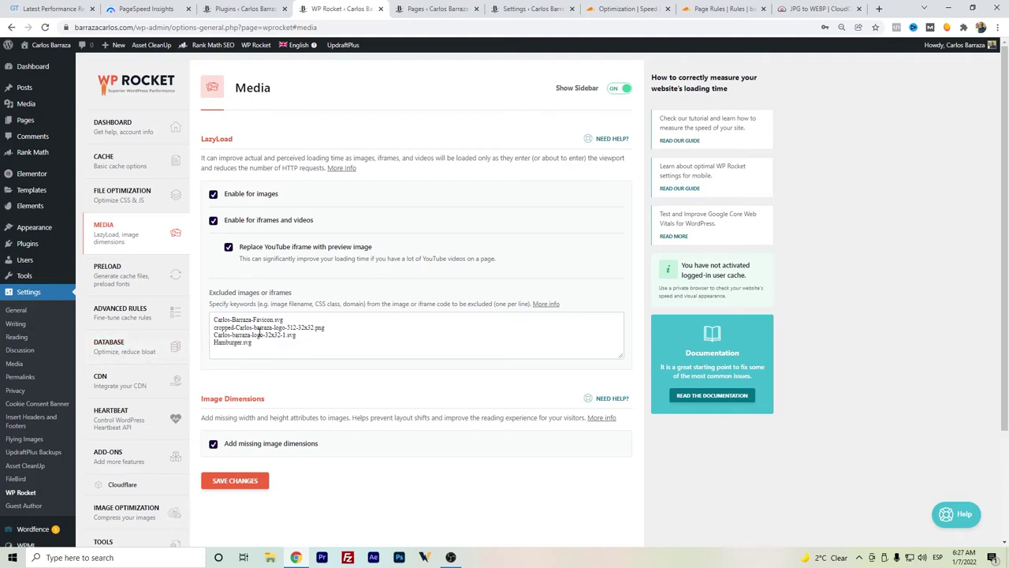
{"action": "scroll", "coordinate": [241, 391], "scroll_direction": "down", "scroll_amount": 1}
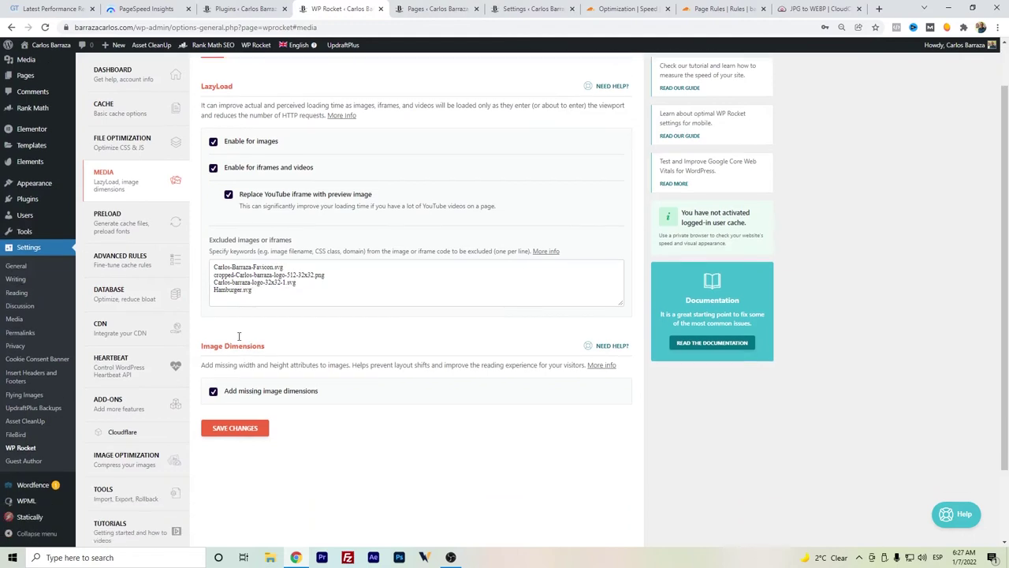
{"action": "scroll", "coordinate": [227, 367], "scroll_direction": "down", "scroll_amount": 2}
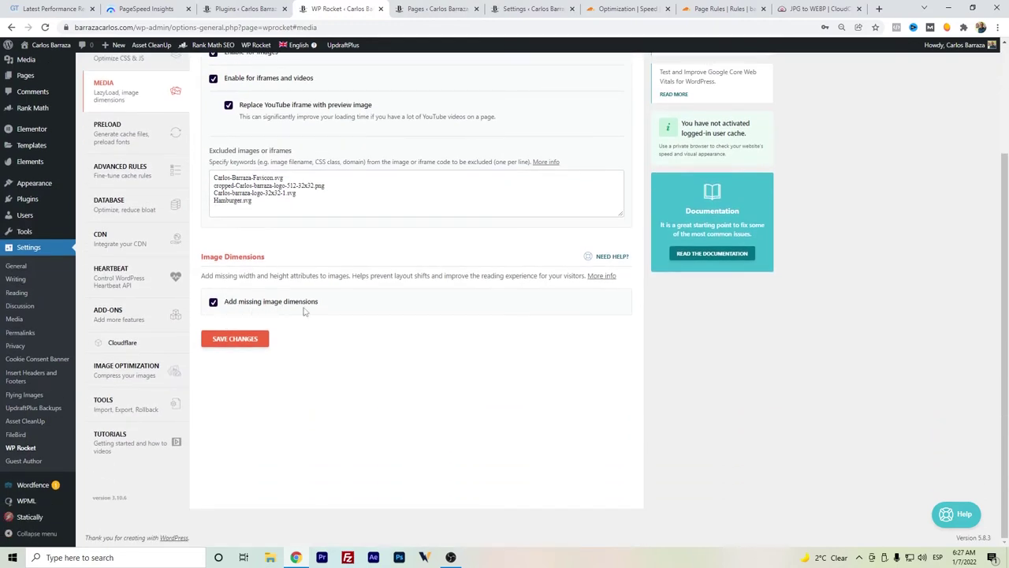
{"action": "scroll", "coordinate": [251, 270], "scroll_direction": "up", "scroll_amount": 1}
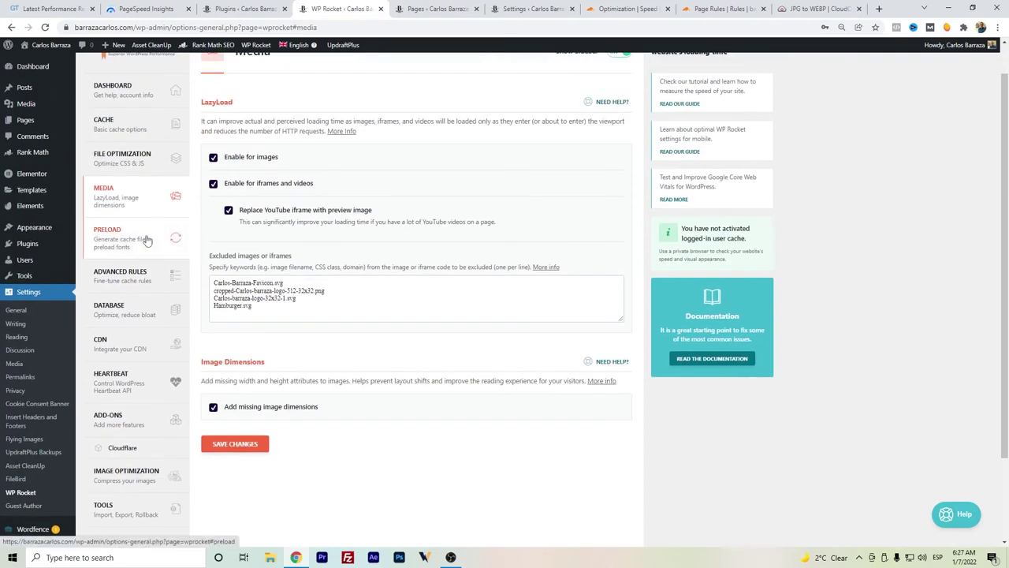
{"action": "left_click", "coordinate": [146, 236]}
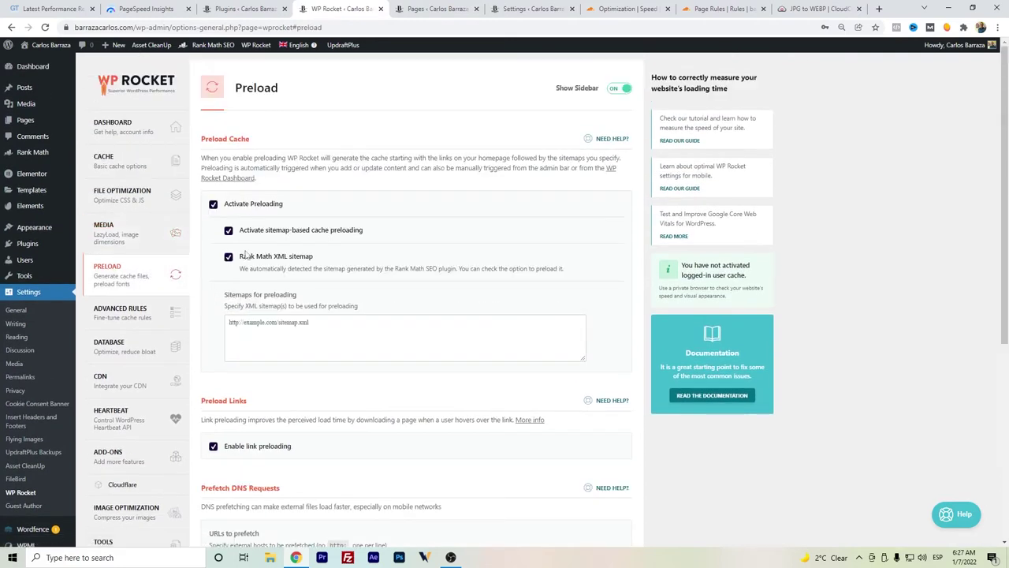
{"action": "scroll", "coordinate": [254, 200], "scroll_direction": "down", "scroll_amount": 1}
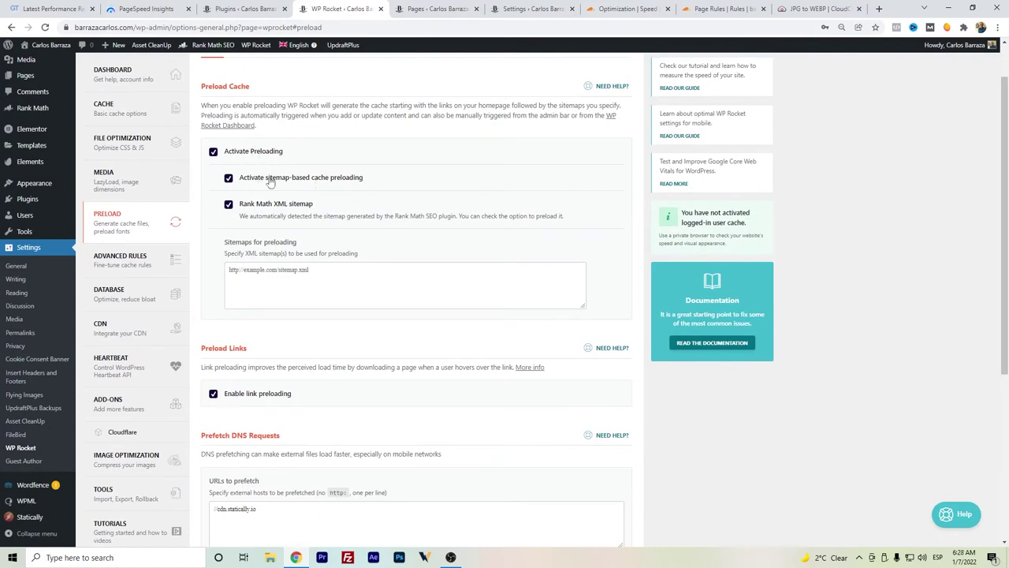
{"action": "scroll", "coordinate": [288, 237], "scroll_direction": "down", "scroll_amount": 2}
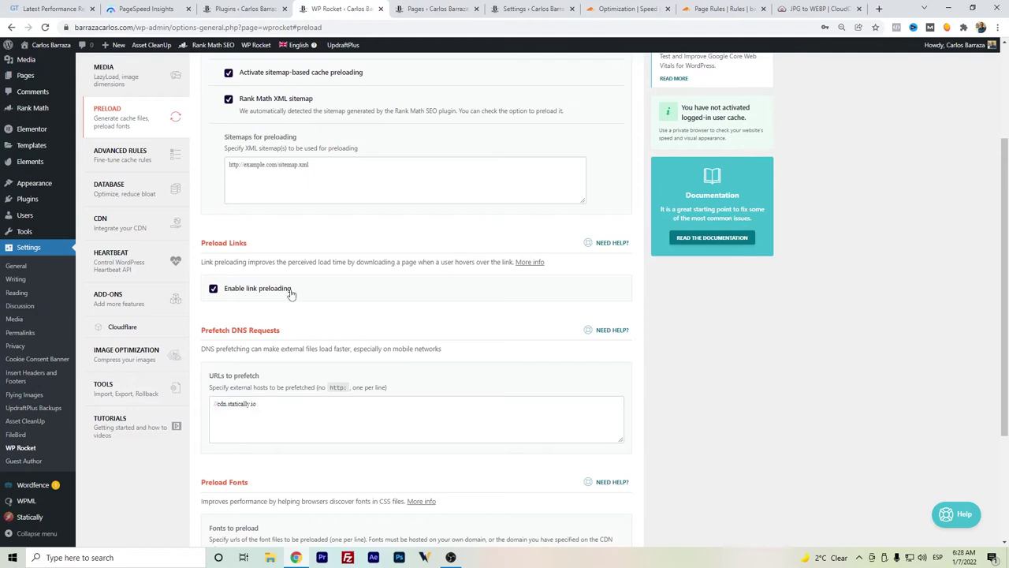
{"action": "scroll", "coordinate": [290, 293], "scroll_direction": "down", "scroll_amount": 1}
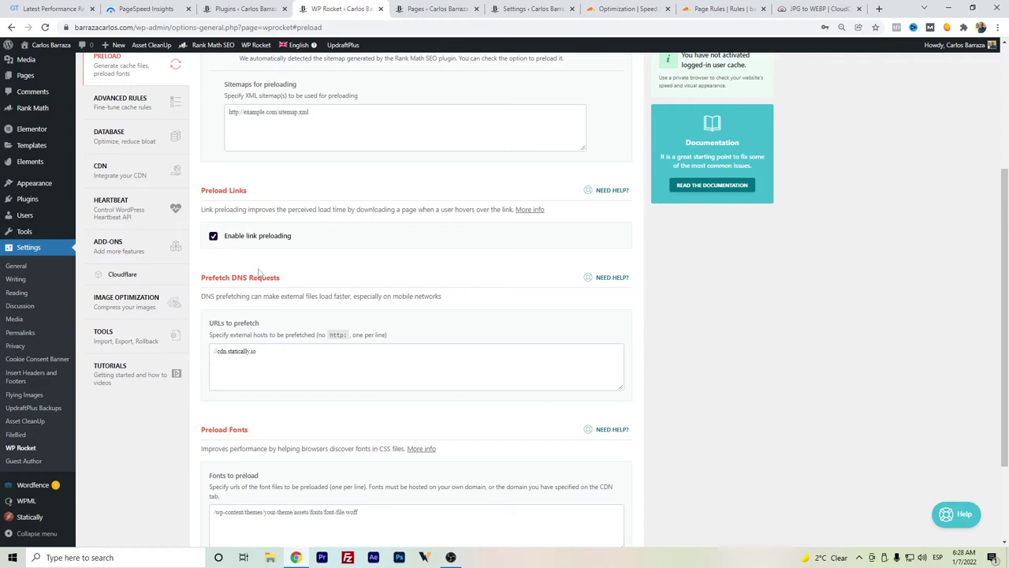
{"action": "scroll", "coordinate": [237, 283], "scroll_direction": "down", "scroll_amount": 2}
{"action": "scroll", "coordinate": [221, 277], "scroll_direction": "up", "scroll_amount": 3}
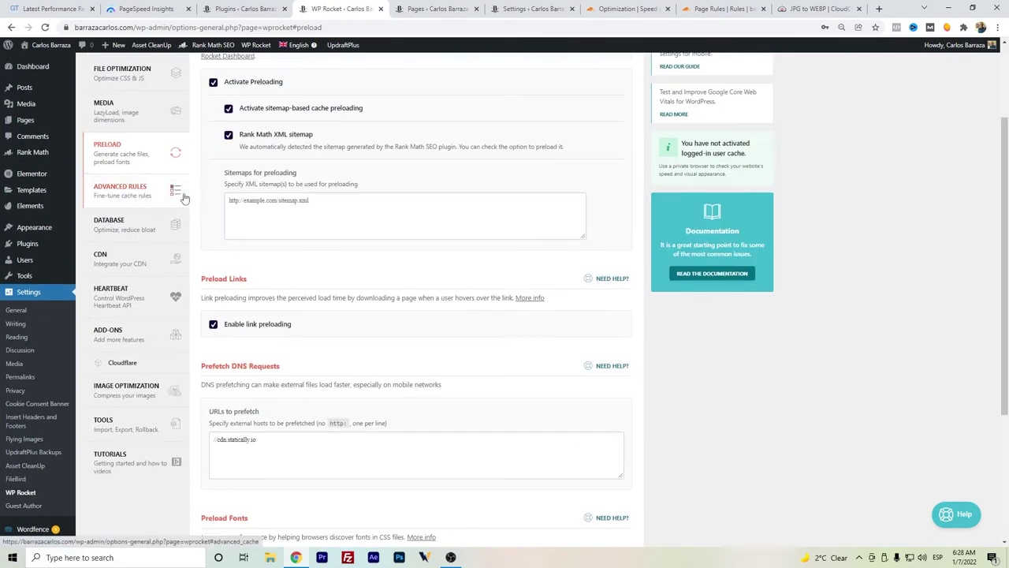
- Glance over WP Rocket's Advanced Rules, then view the CDN page with CDN left disabled
{"action": "left_click", "coordinate": [150, 204]}
{"action": "scroll", "coordinate": [224, 228], "scroll_direction": "down", "scroll_amount": 6}
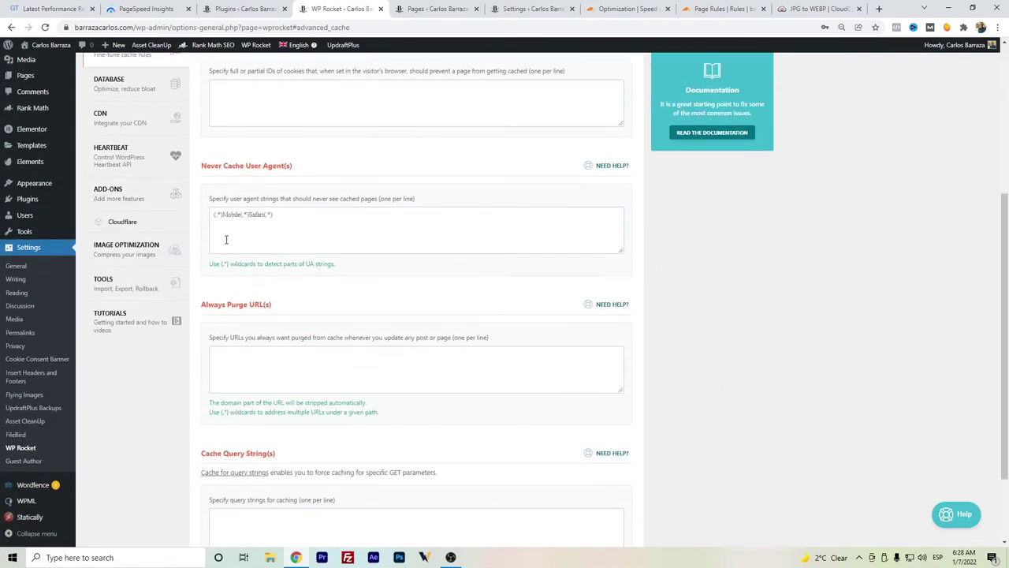
{"action": "scroll", "coordinate": [226, 245], "scroll_direction": "up", "scroll_amount": 5}
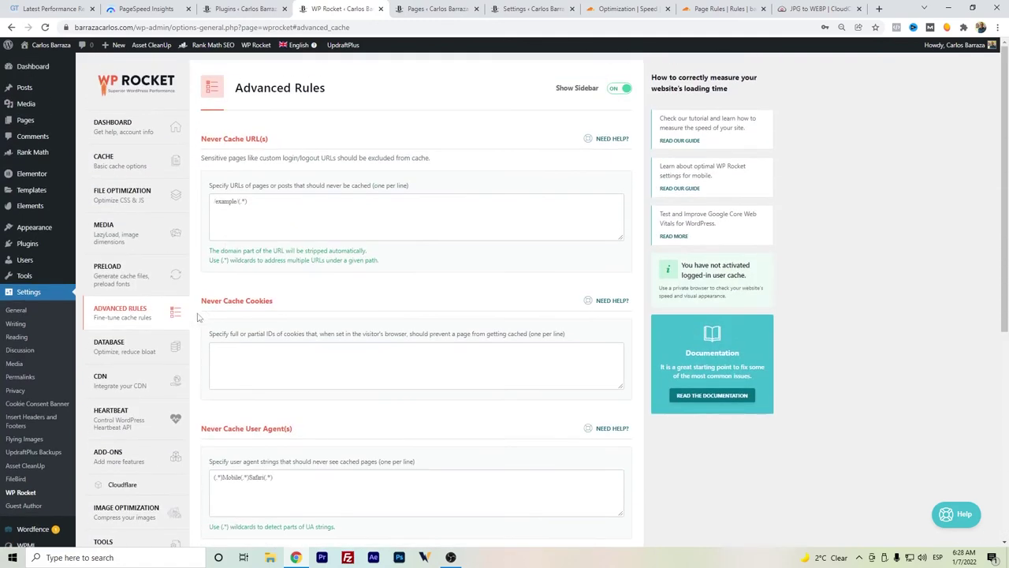
{"action": "scroll", "coordinate": [134, 353], "scroll_direction": "down", "scroll_amount": 1}
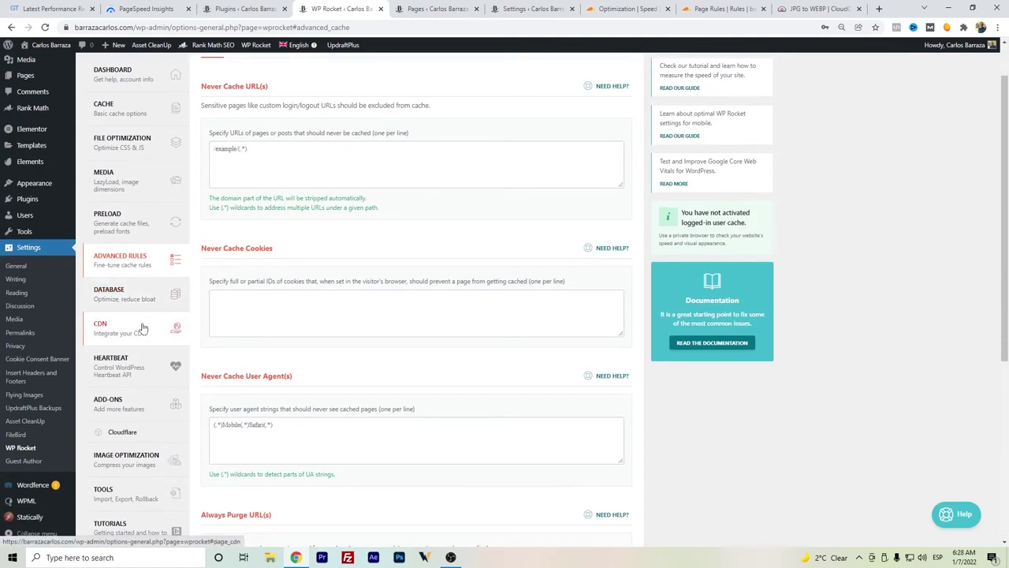
{"action": "left_click", "coordinate": [147, 330]}
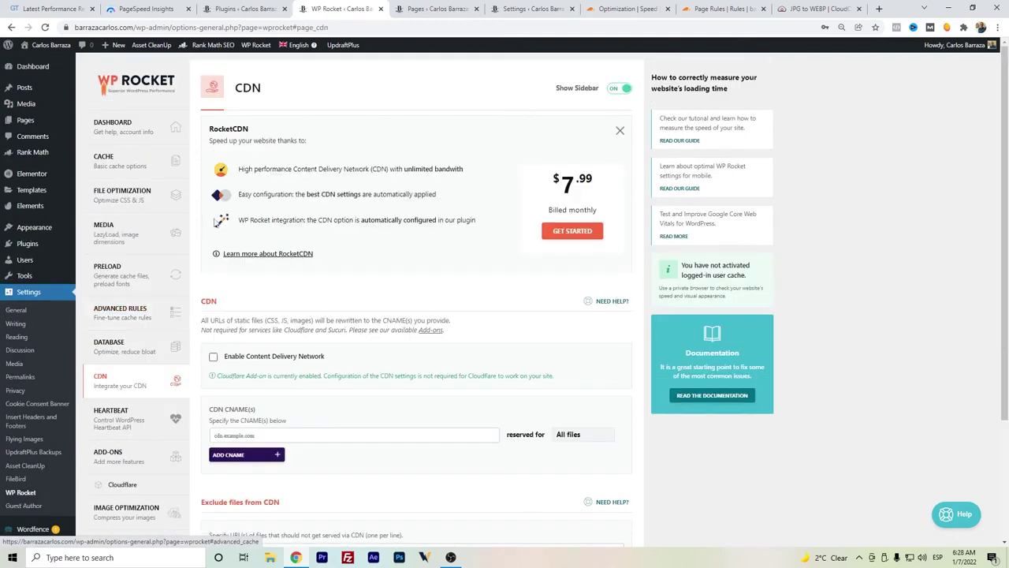
{"action": "scroll", "coordinate": [210, 255], "scroll_direction": "down", "scroll_amount": 2}
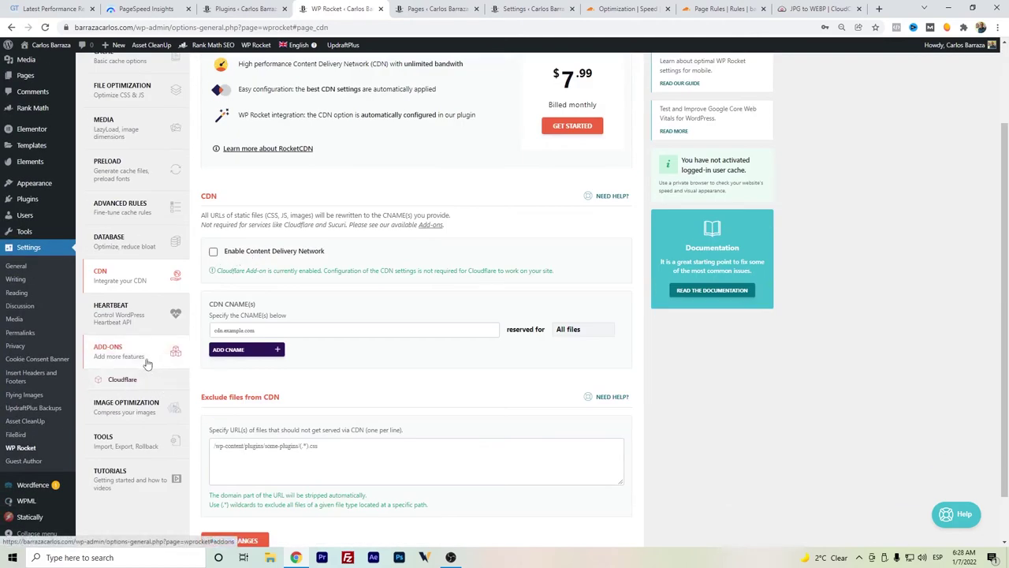
- Show WP Rocket's Cloudflare add-on page with Optimal settings on and Development mode off
{"action": "left_click", "coordinate": [127, 380]}
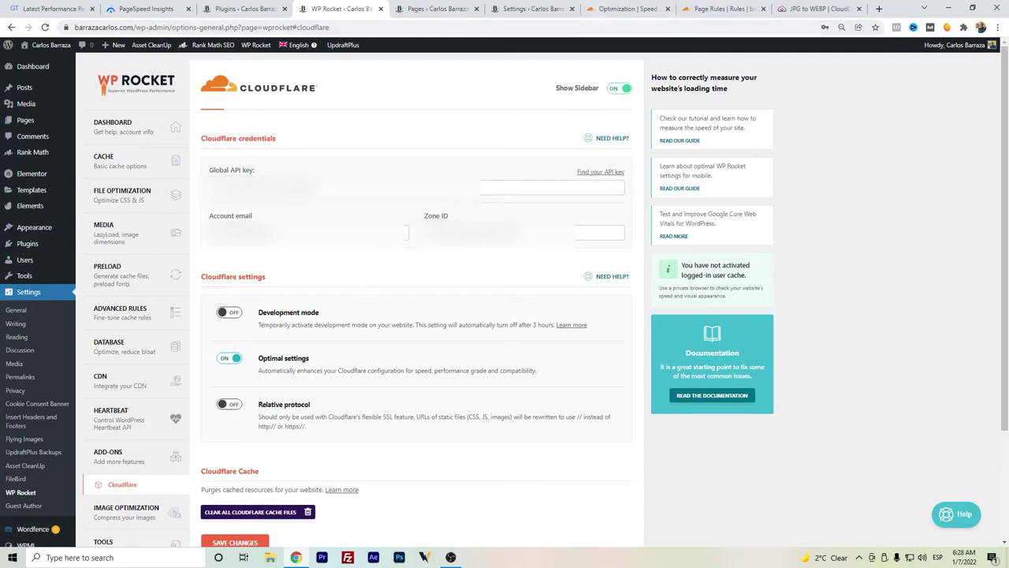
- Open the site's Cloudflare overview, comparing it with the WP Rocket Cloudflare settings
{"action": "left_click", "coordinate": [619, 9]}
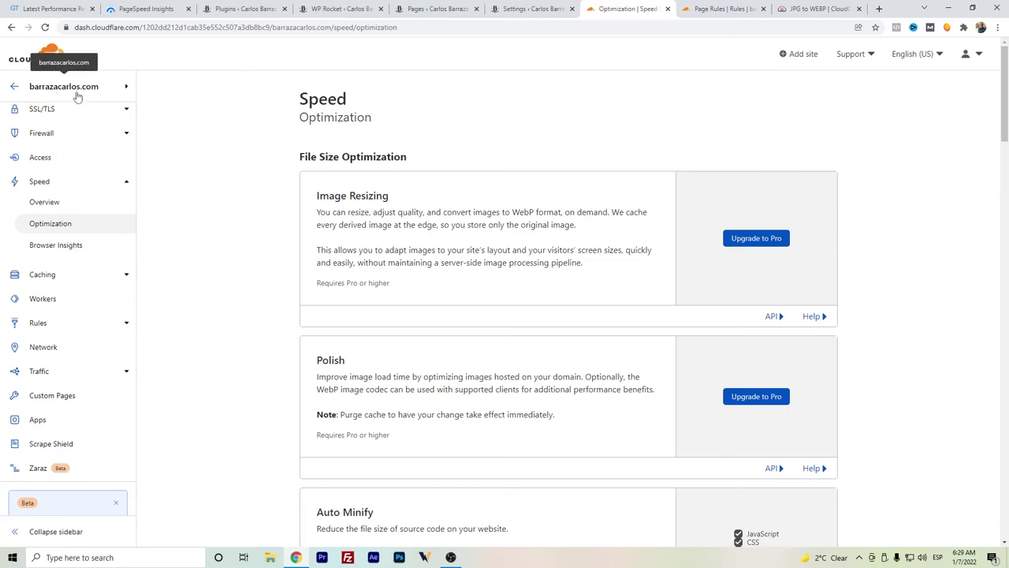
{"action": "scroll", "coordinate": [77, 126], "scroll_direction": "up", "scroll_amount": 2}
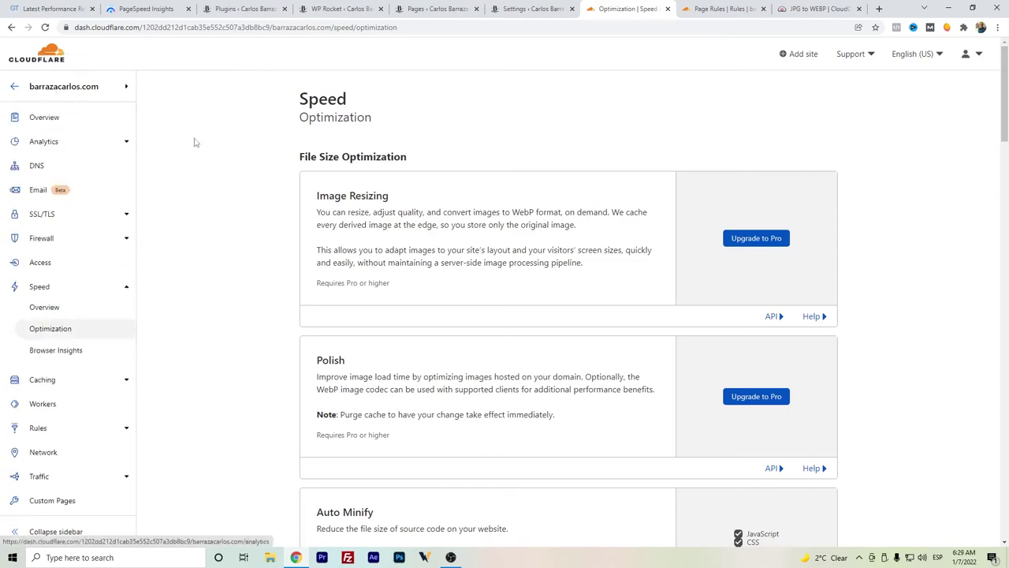
{"action": "left_click", "coordinate": [77, 118]}
{"action": "scroll", "coordinate": [674, 278], "scroll_direction": "down", "scroll_amount": 5}
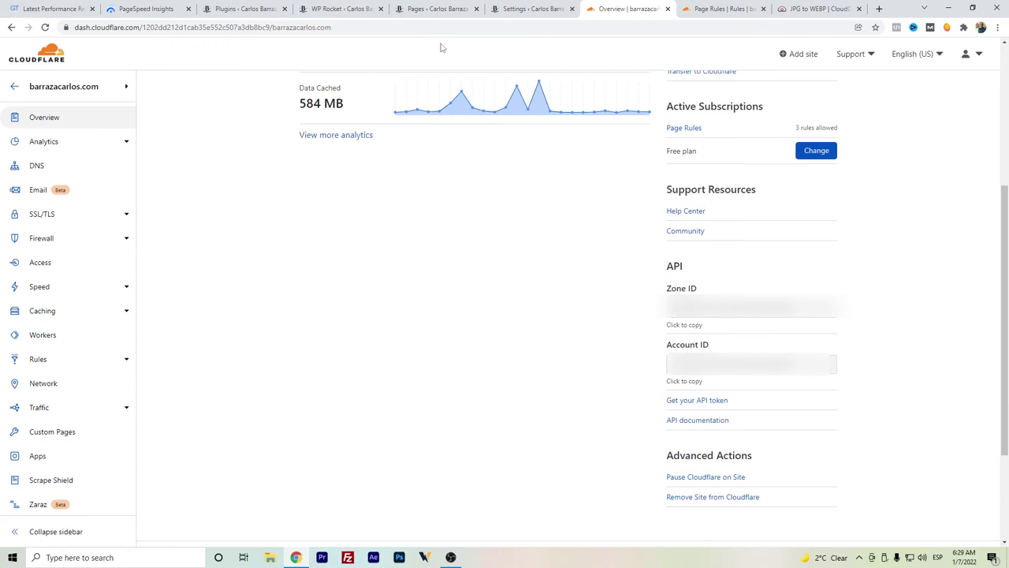
{"action": "left_click", "coordinate": [359, 9]}
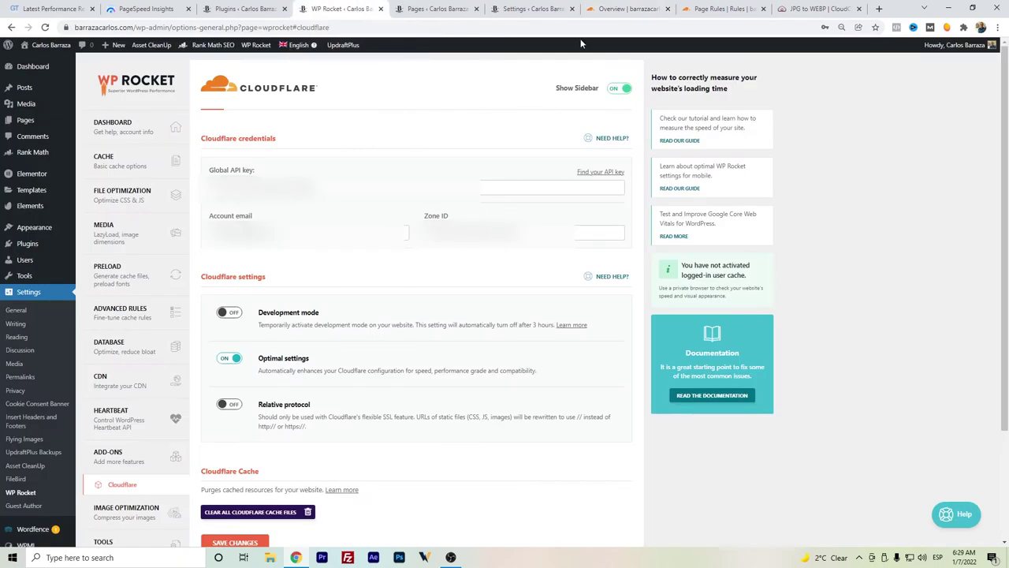
{"action": "left_click", "coordinate": [605, 11]}
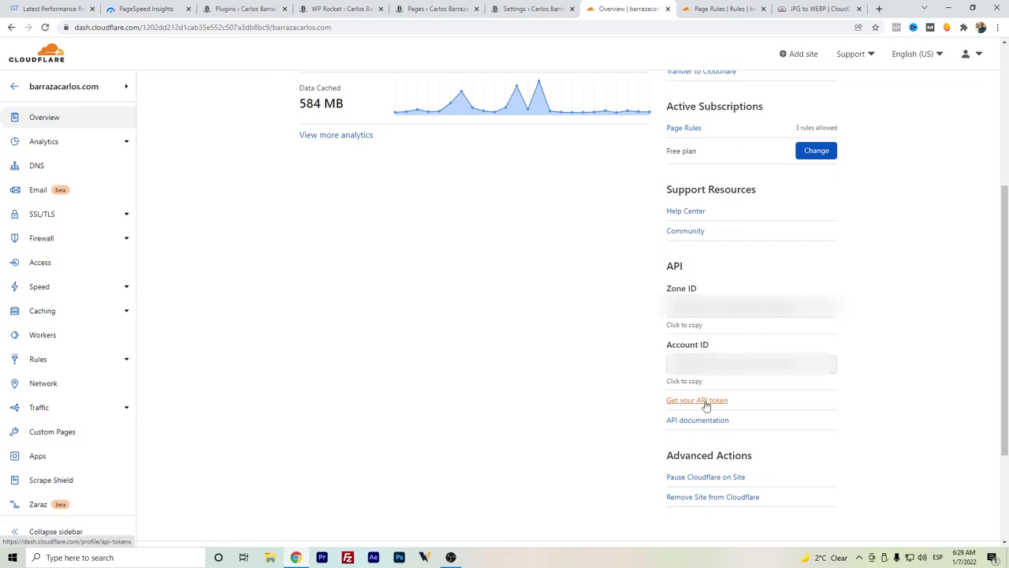
- Reveal the Global API Key on Cloudflare's API Tokens page, then close the key window
{"action": "left_click", "coordinate": [706, 404]}
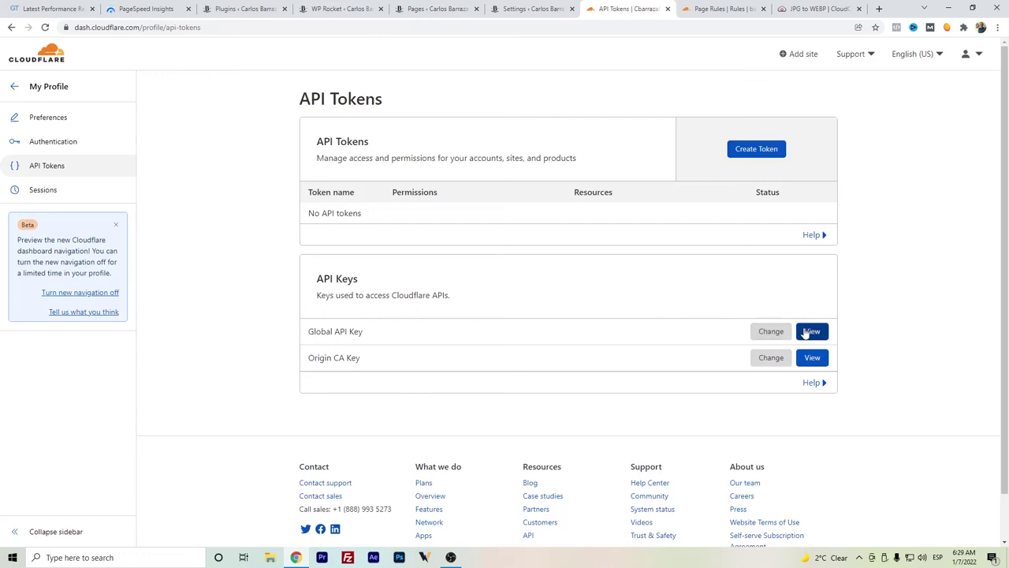
{"action": "left_click", "coordinate": [807, 333]}
{"action": "left_click", "coordinate": [593, 359]}
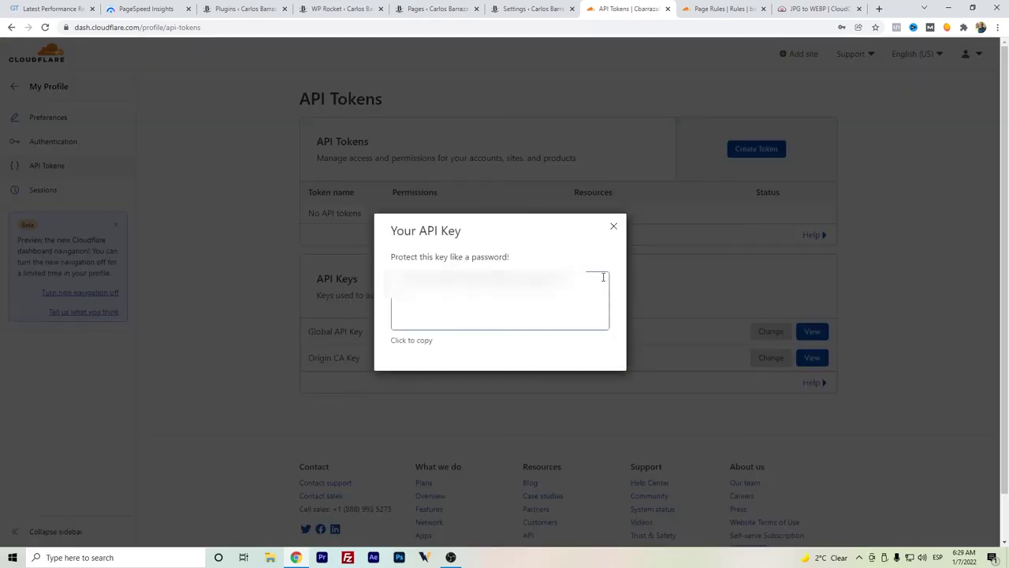
{"action": "left_click", "coordinate": [614, 228]}
{"action": "left_click", "coordinate": [363, 6]}
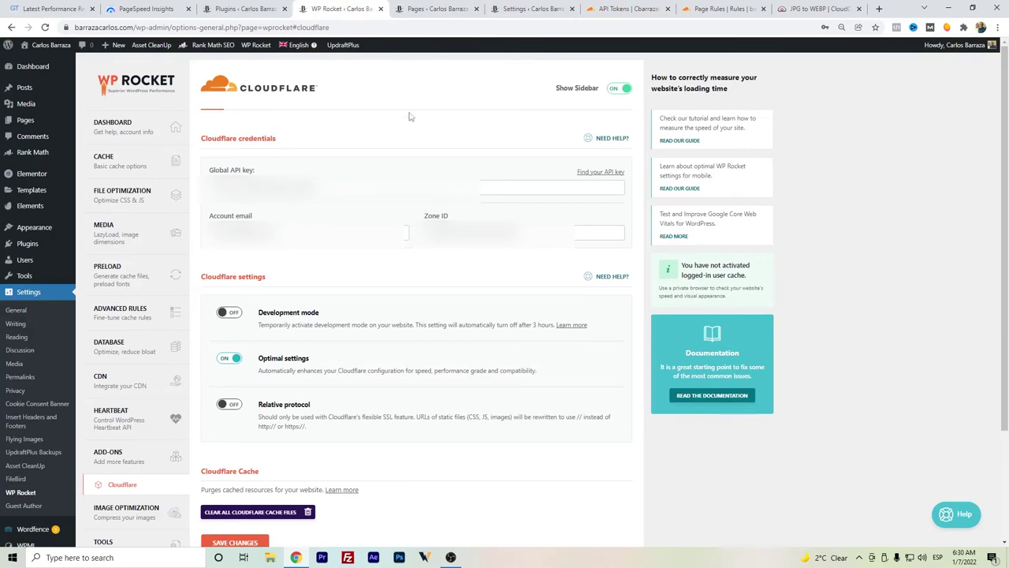
{"action": "left_click", "coordinate": [627, 9]}
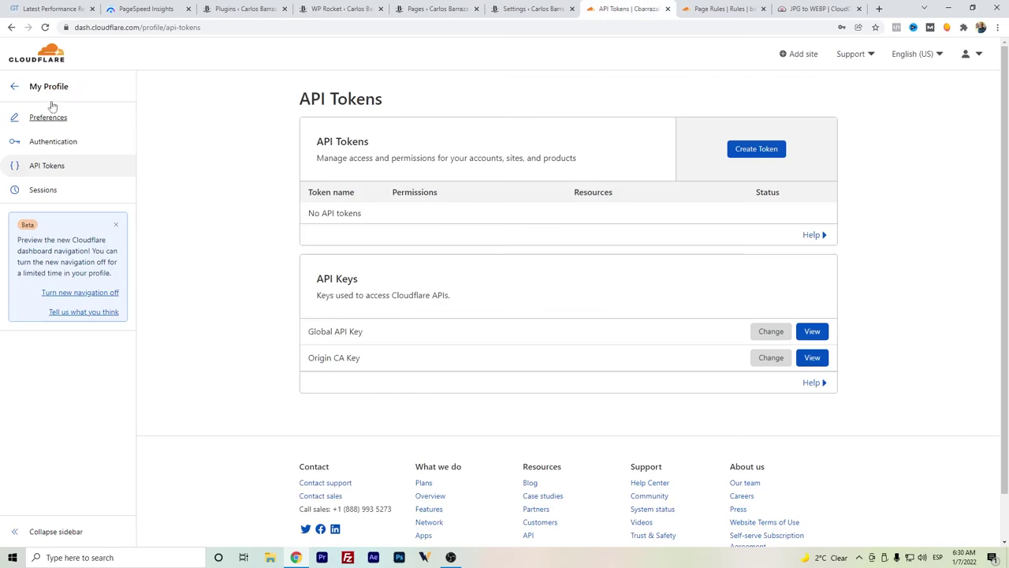
- Open the Speed overview of the barrazacarlos.com site in Cloudflare
{"action": "left_click", "coordinate": [53, 63]}
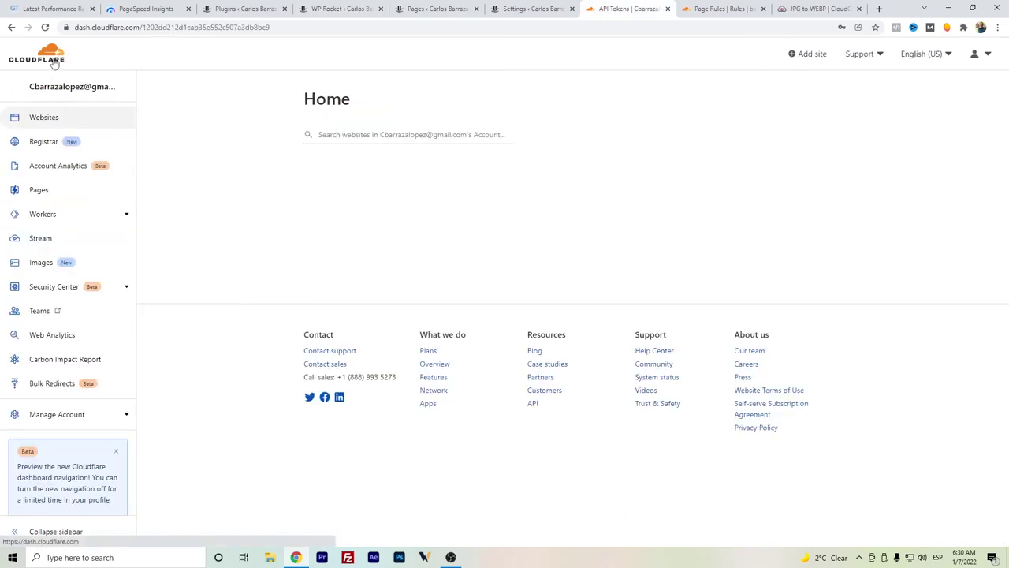
{"action": "left_click", "coordinate": [339, 171]}
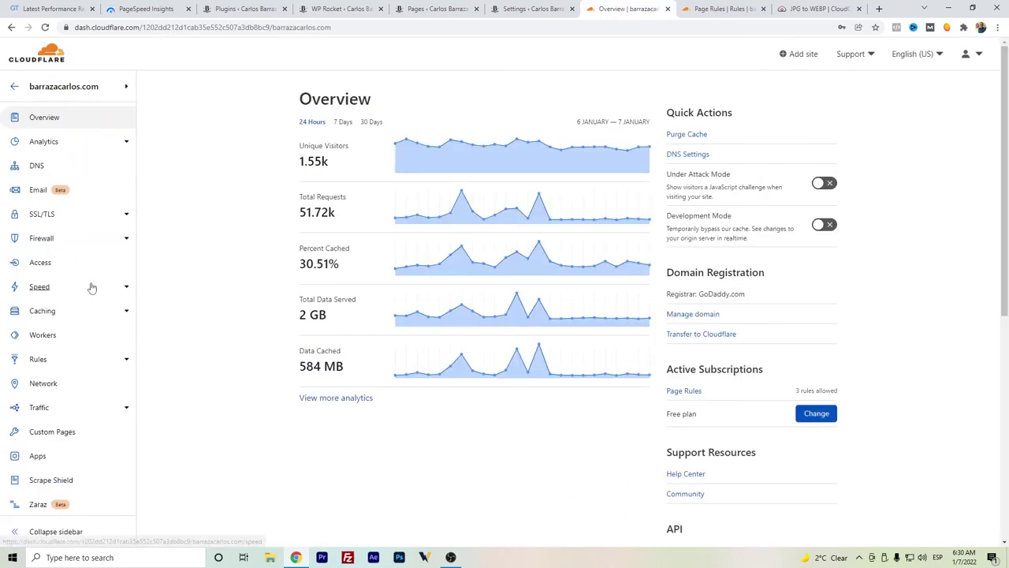
{"action": "left_click", "coordinate": [39, 287]}
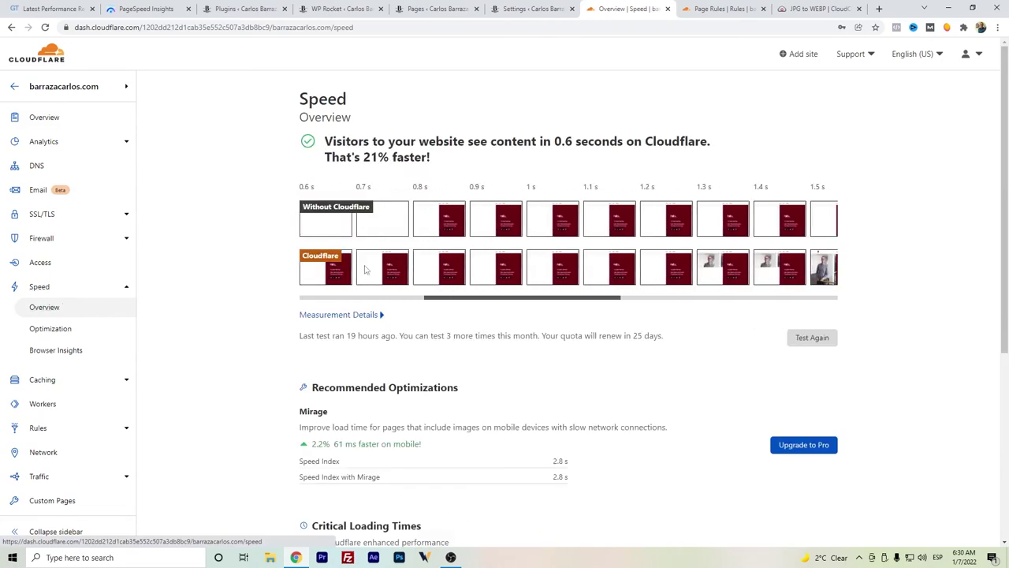
{"action": "scroll", "coordinate": [375, 262], "scroll_direction": "down", "scroll_amount": 2}
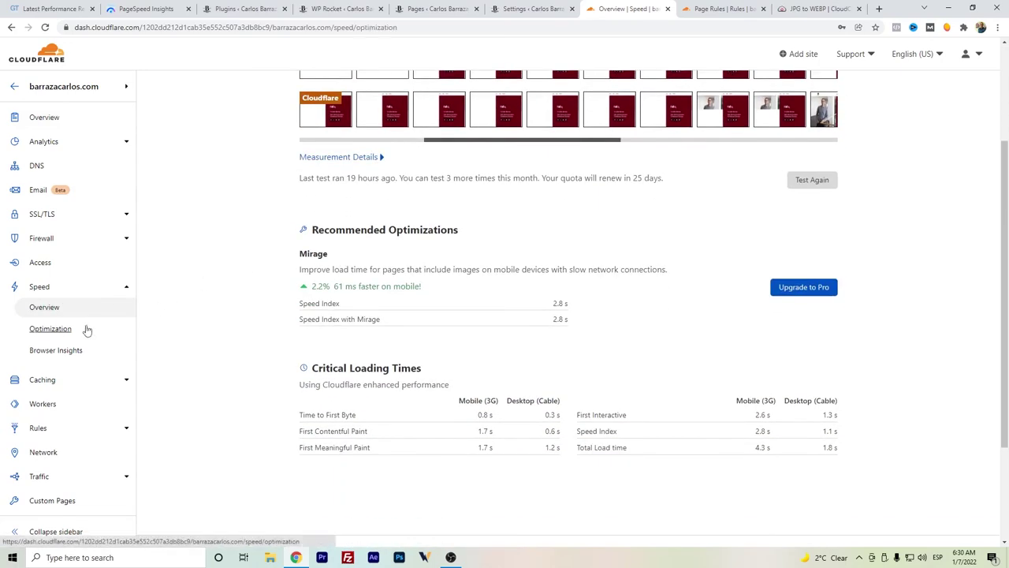
- Review the Speed optimization settings, then view the Page Rules list
{"action": "left_click", "coordinate": [87, 328]}
{"action": "scroll", "coordinate": [416, 225], "scroll_direction": "down", "scroll_amount": 3}
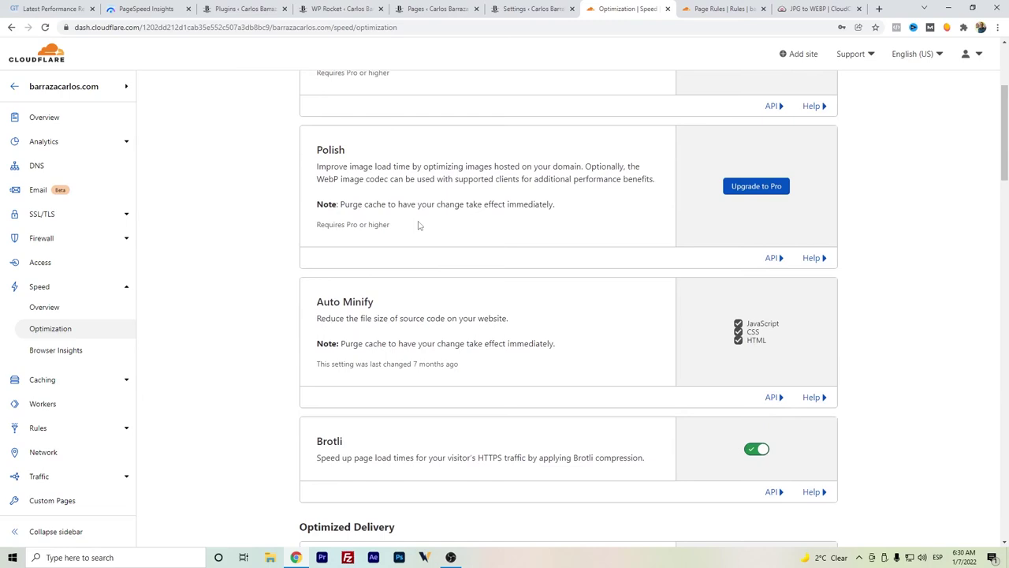
{"action": "scroll", "coordinate": [418, 239], "scroll_direction": "down", "scroll_amount": 2}
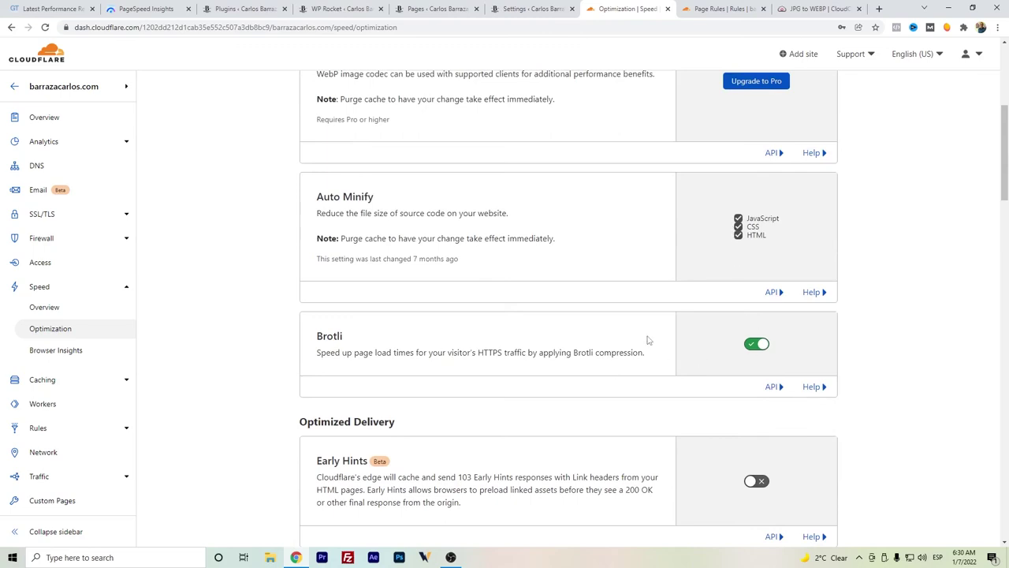
{"action": "scroll", "coordinate": [595, 304], "scroll_direction": "down", "scroll_amount": 8}
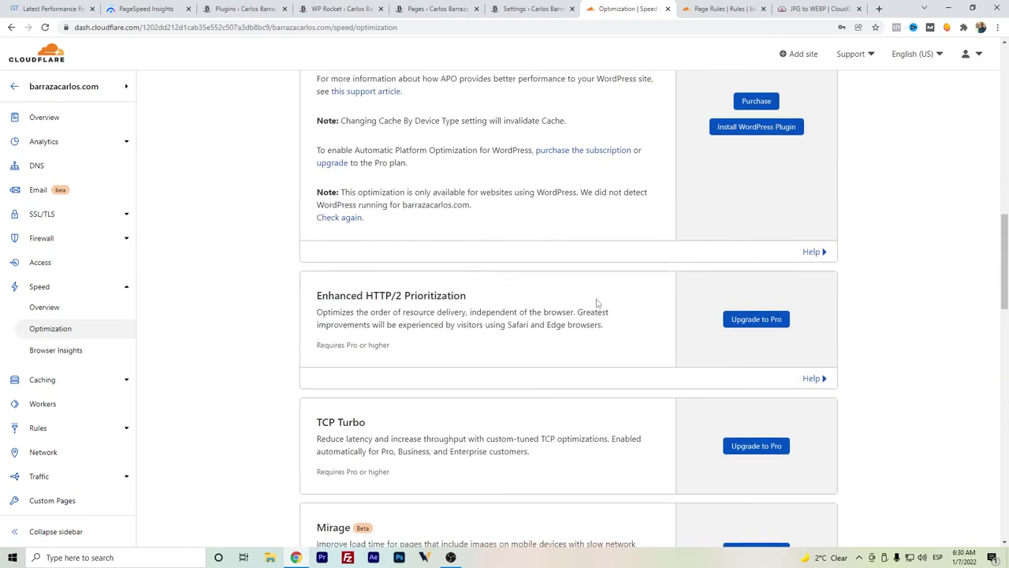
{"action": "scroll", "coordinate": [597, 302], "scroll_direction": "down", "scroll_amount": 5}
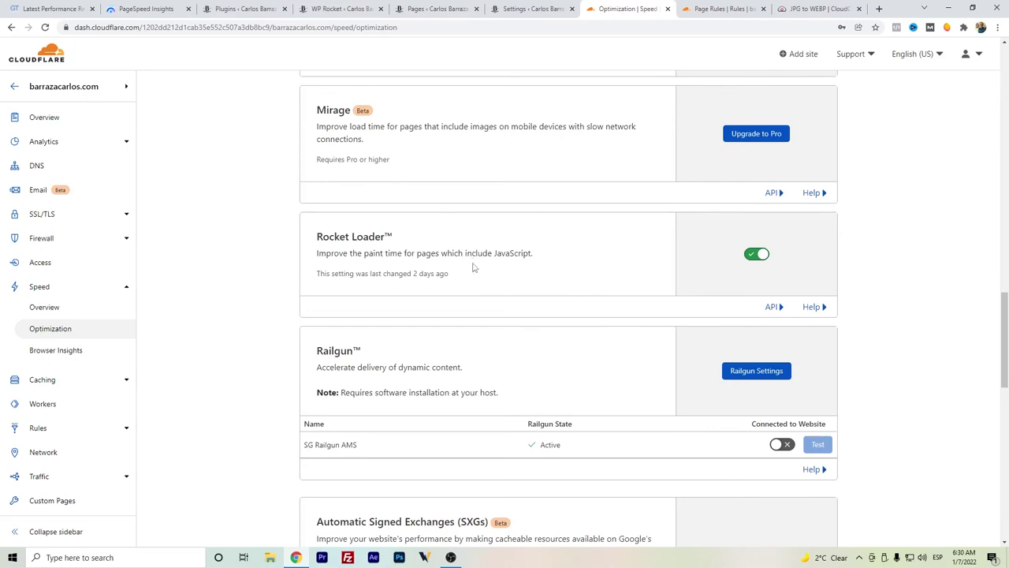
{"action": "left_click", "coordinate": [719, 7]}
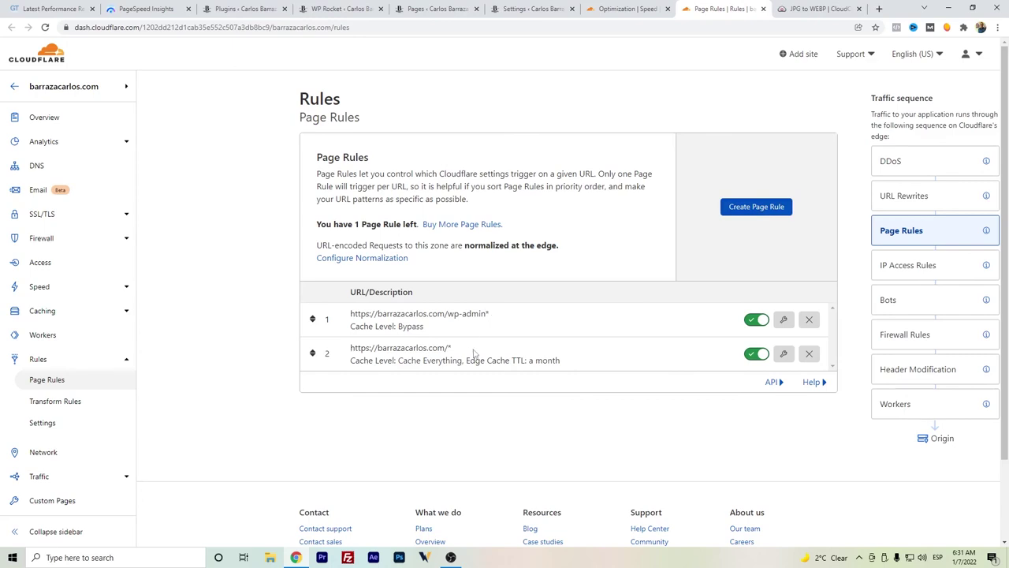
- Check the GTmetrix report summary, then start a new Cloudflare page rule for barrazacarlos.com
{"action": "left_click", "coordinate": [67, 9]}
{"action": "left_click", "coordinate": [151, 189]}
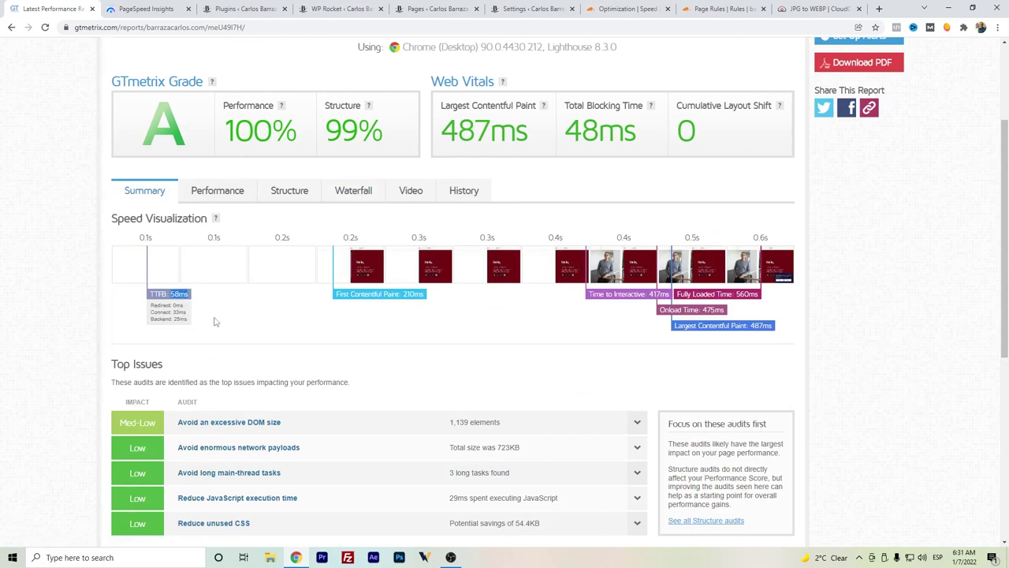
{"action": "left_click", "coordinate": [692, 12]}
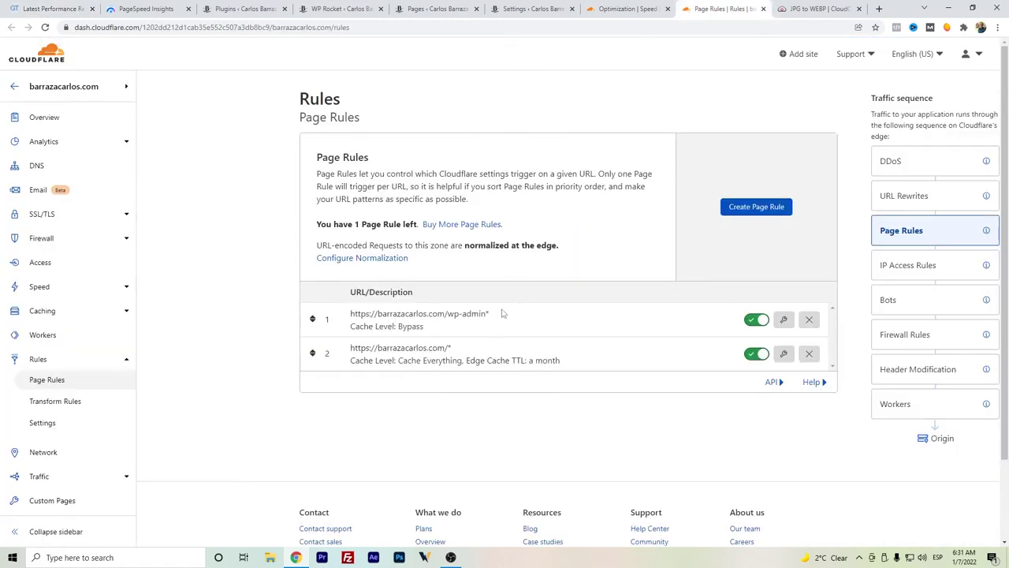
{"action": "left_click", "coordinate": [754, 206]}
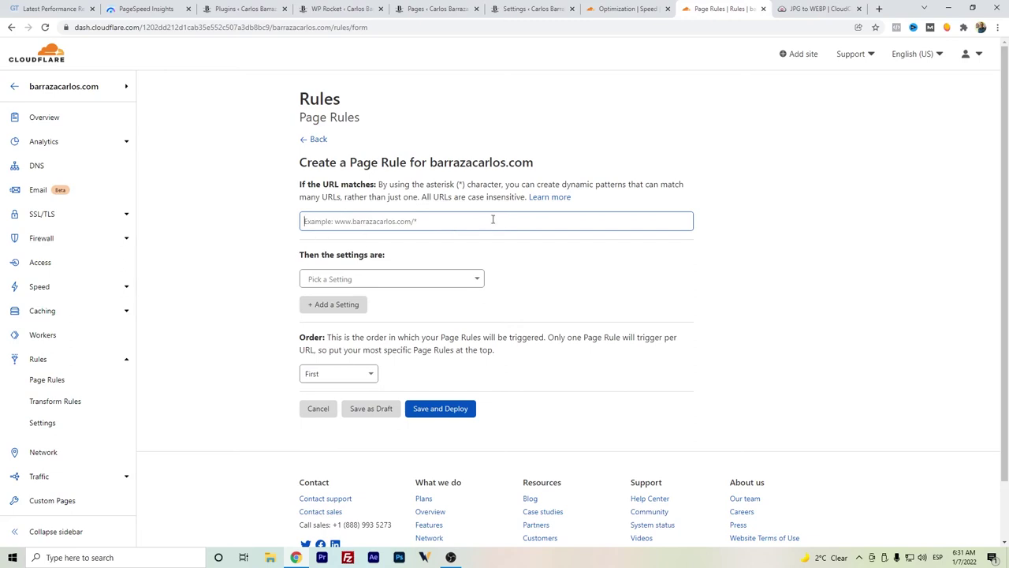
- Set the draft rule's setting to Cache Level with Cache Everything
{"action": "left_click", "coordinate": [407, 282]}
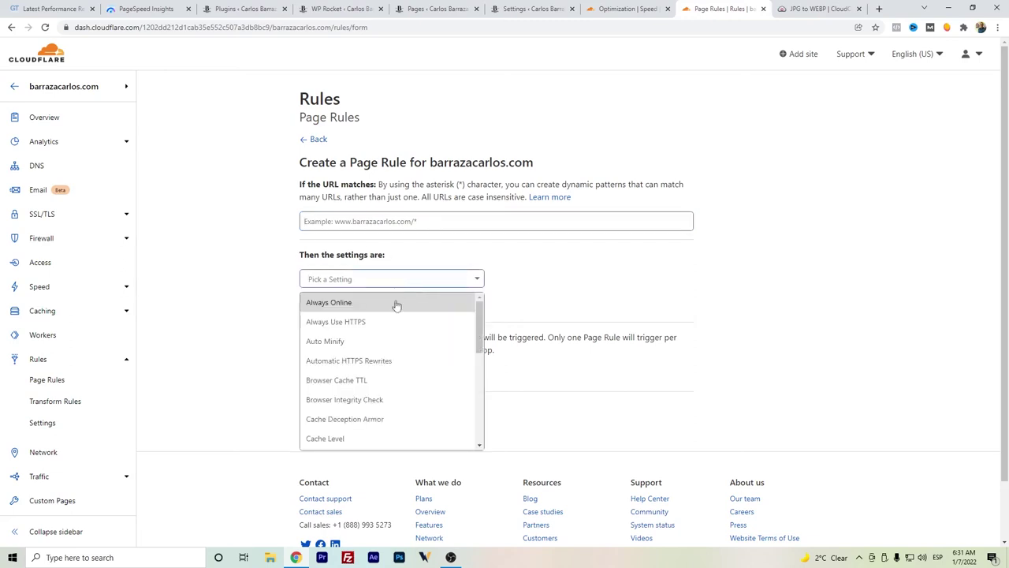
{"action": "scroll", "coordinate": [396, 314], "scroll_direction": "down", "scroll_amount": 1}
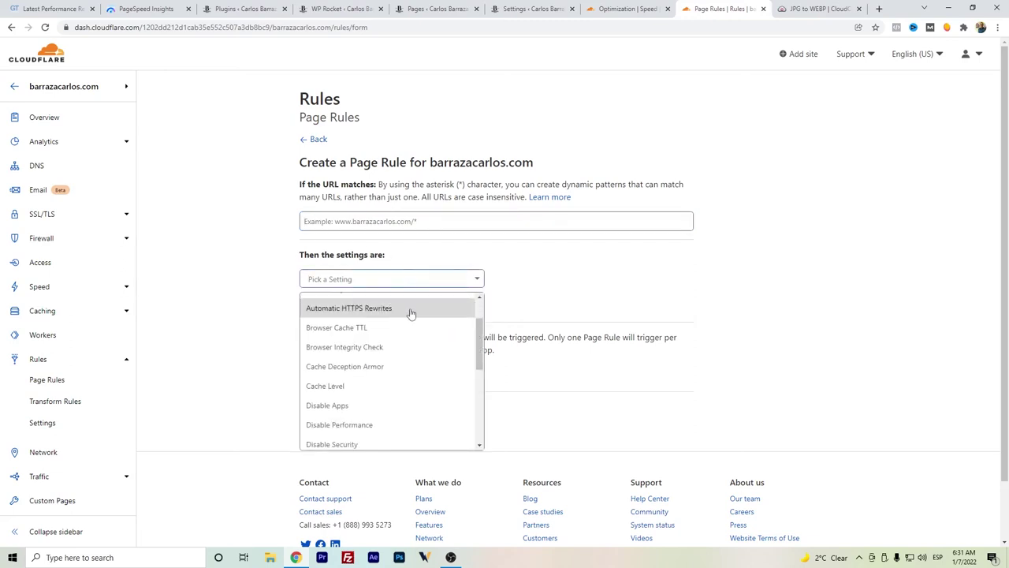
{"action": "scroll", "coordinate": [398, 319], "scroll_direction": "down", "scroll_amount": 2}
{"action": "scroll", "coordinate": [387, 328], "scroll_direction": "up", "scroll_amount": 1}
{"action": "left_click", "coordinate": [388, 333]}
{"action": "left_click", "coordinate": [525, 286]}
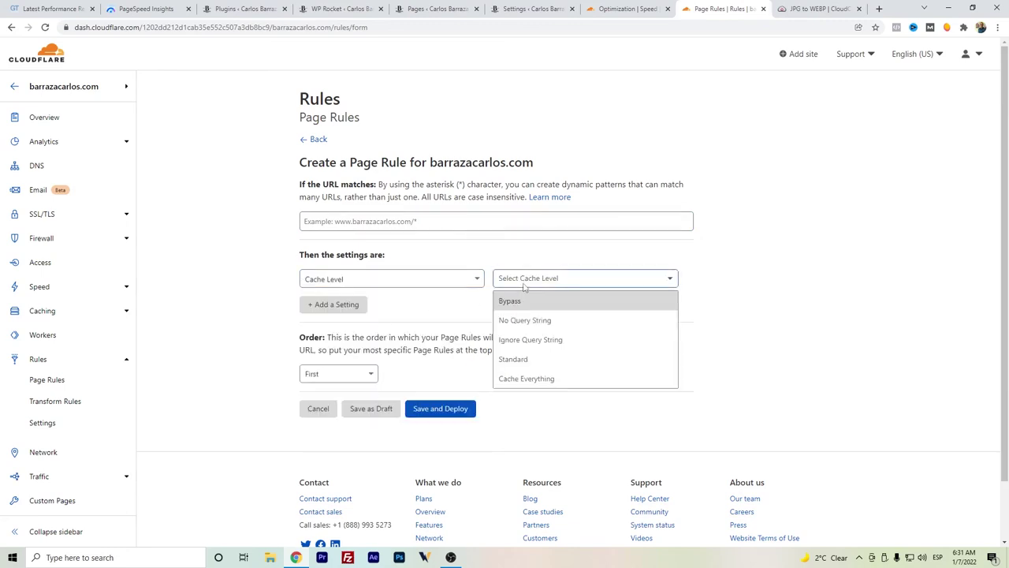
{"action": "left_click", "coordinate": [527, 377]}
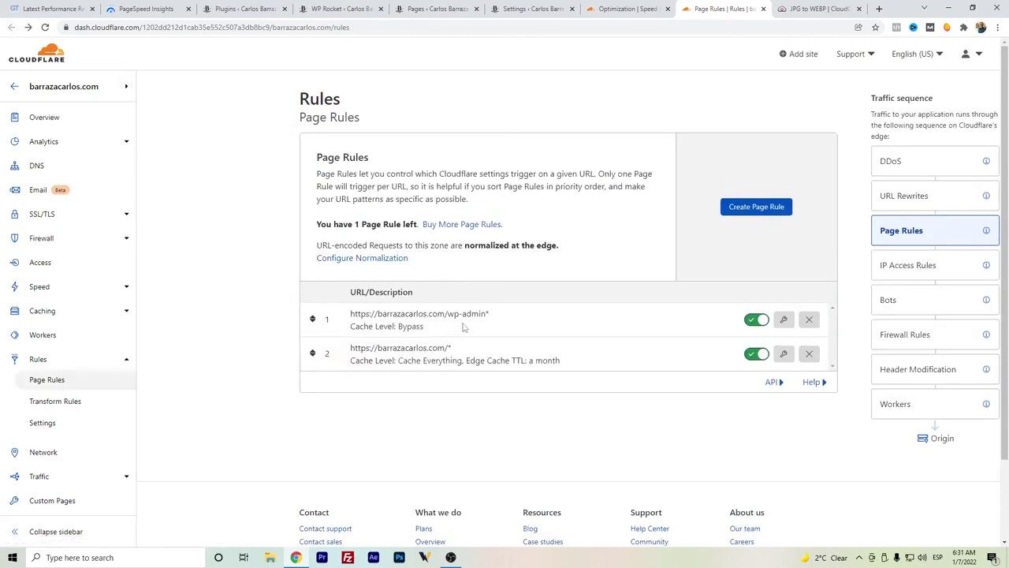
- Highlight the existing rules' month edge cache TTL and wp-admin bypass, then return to GTmetrix
{"action": "left_click_drag", "start_coordinate": [470, 361], "coordinate": [565, 365]}
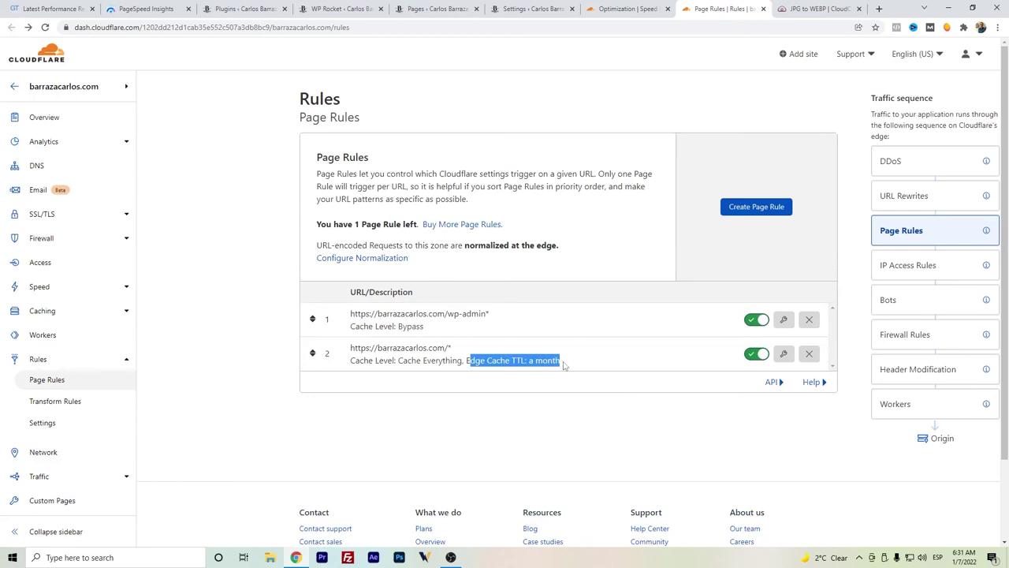
{"action": "left_click", "coordinate": [471, 384]}
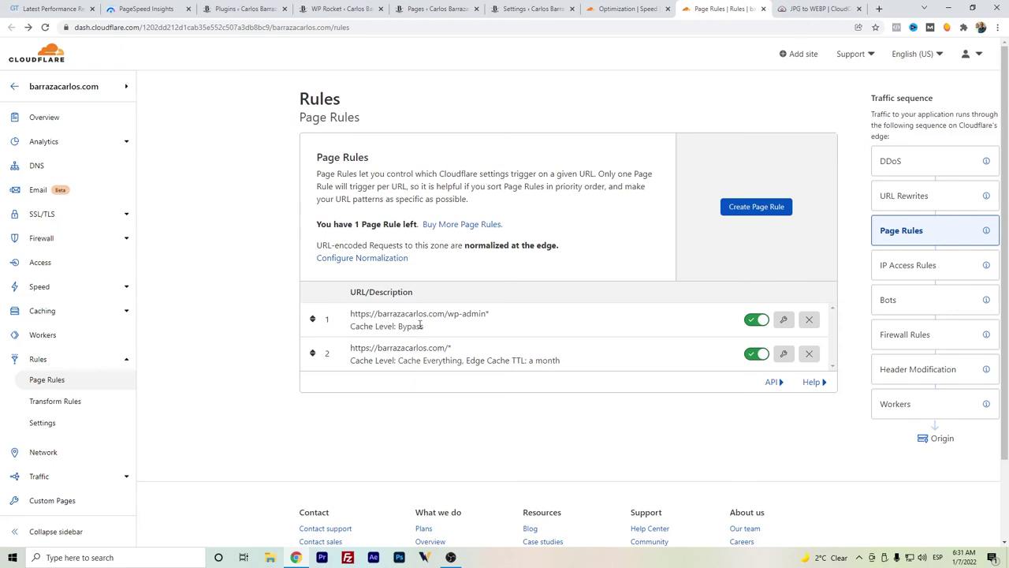
{"action": "left_click_drag", "start_coordinate": [416, 324], "coordinate": [352, 314]}
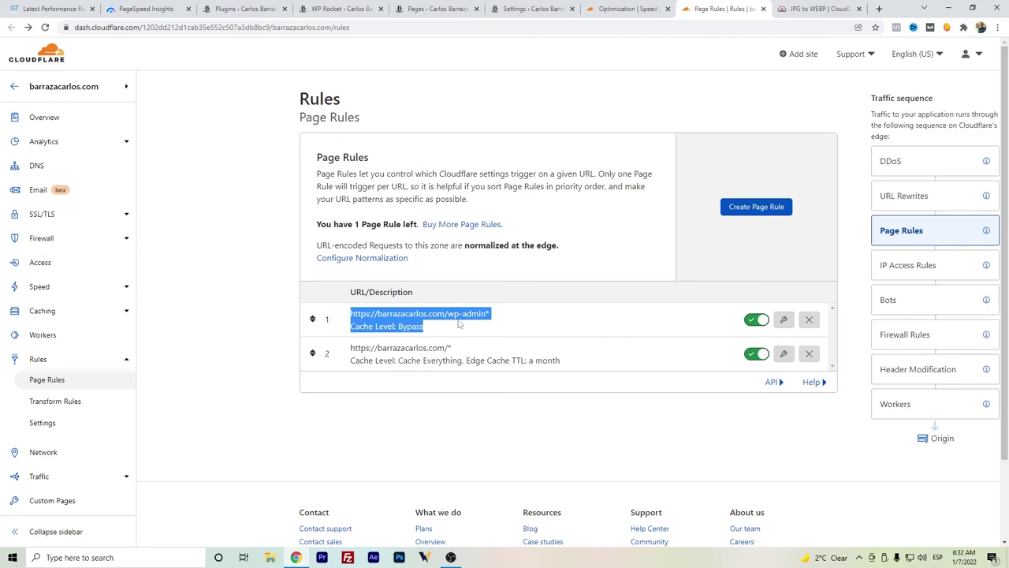
{"action": "left_click_drag", "start_coordinate": [494, 314], "coordinate": [450, 316]}
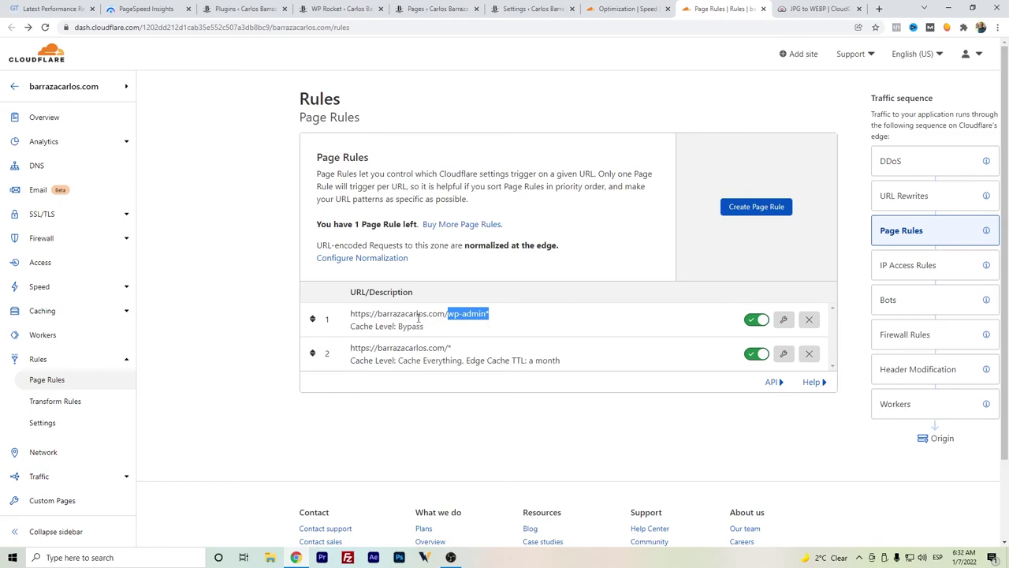
{"action": "key", "text": "ctrl+1"}
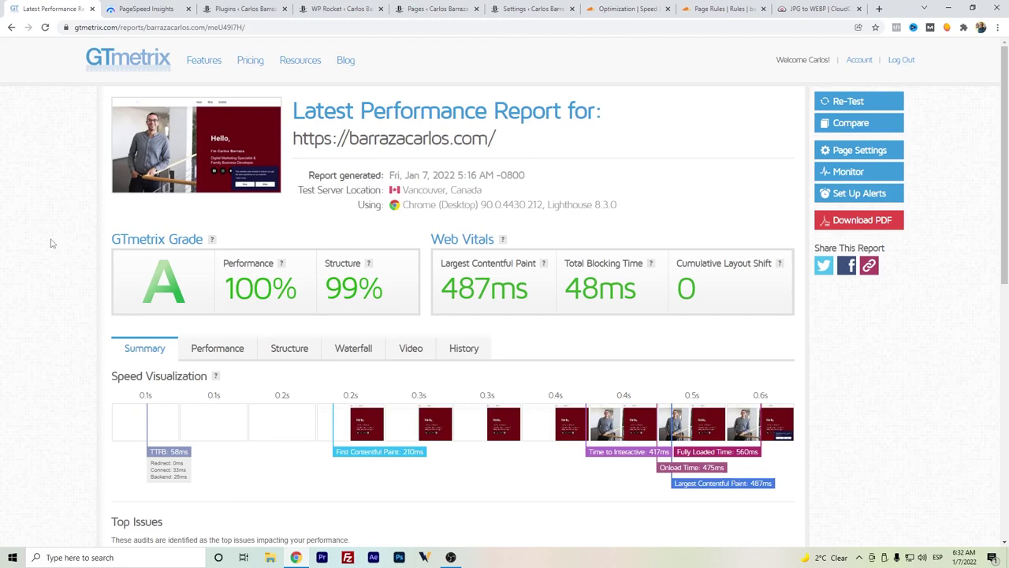
{"action": "scroll", "coordinate": [50, 243], "scroll_direction": "down", "scroll_amount": 2}
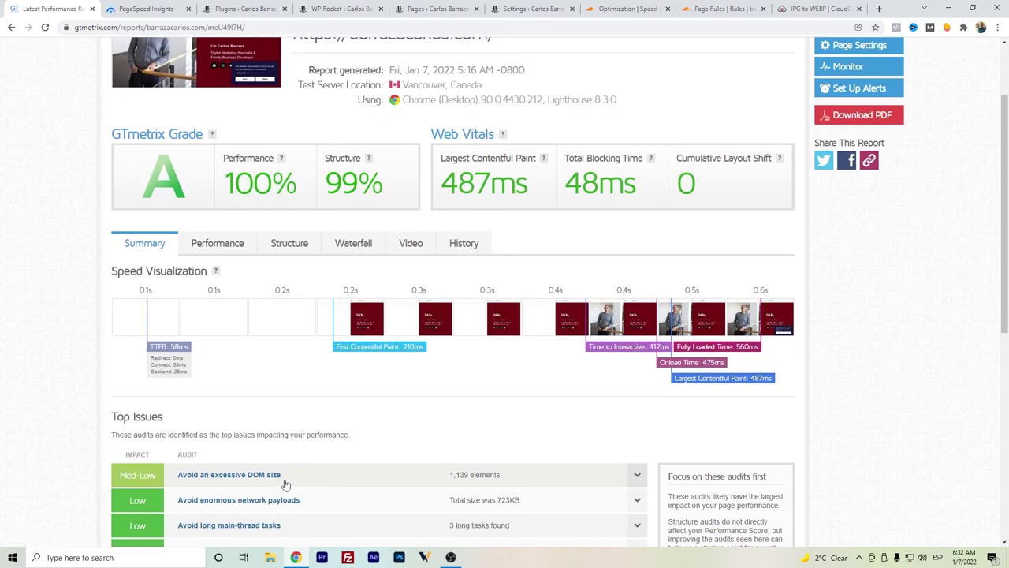
{"action": "scroll", "coordinate": [184, 446], "scroll_direction": "up", "scroll_amount": 2}
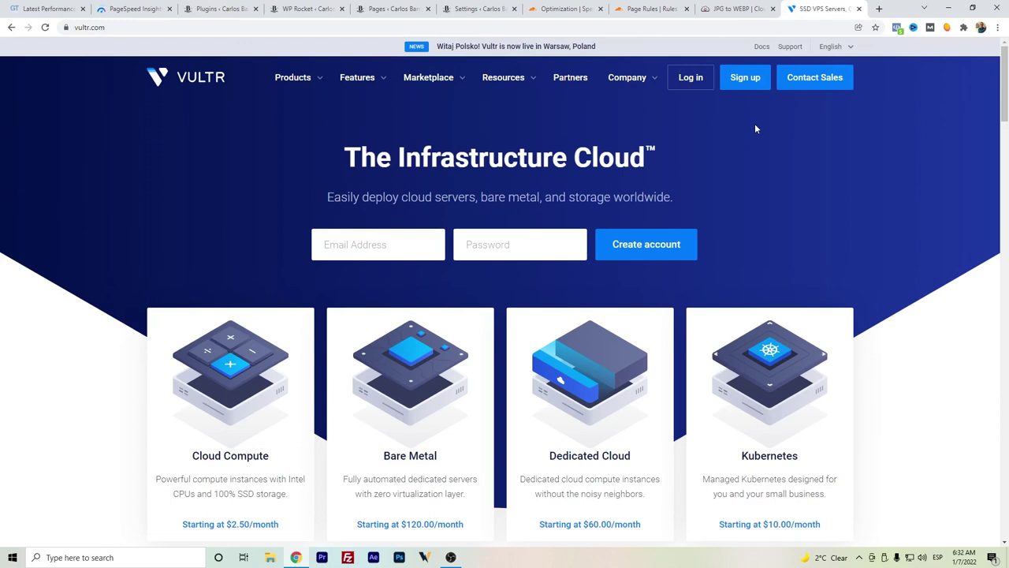
- Open Vultr's High Frequency Compute page and expand the 8475 plan details, then return to GTmetrix
{"action": "mouse_move", "coordinate": [293, 79]}
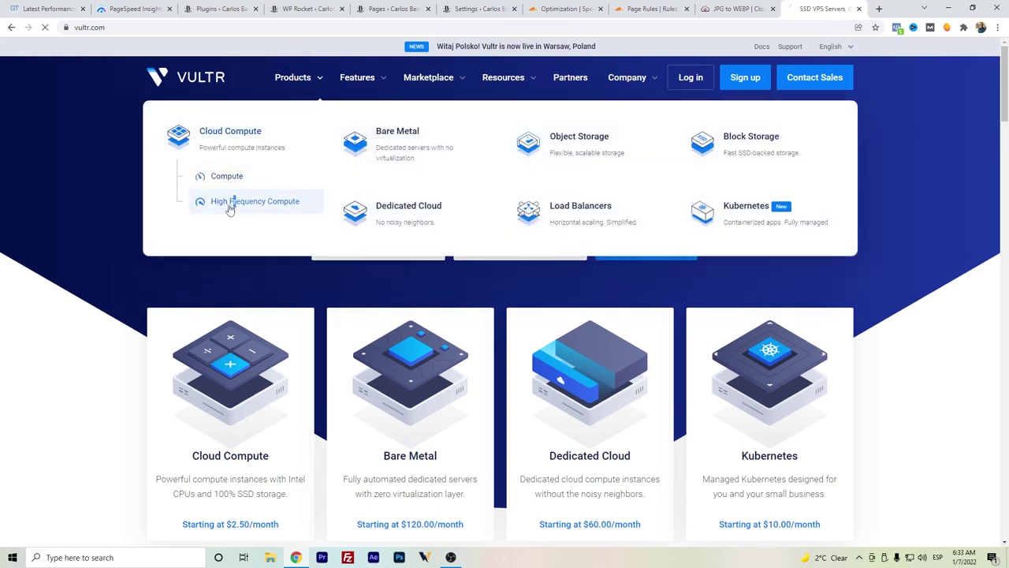
{"action": "left_click", "coordinate": [227, 203]}
{"action": "scroll", "coordinate": [354, 335], "scroll_direction": "down", "scroll_amount": 4}
{"action": "scroll", "coordinate": [359, 331], "scroll_direction": "down", "scroll_amount": 3}
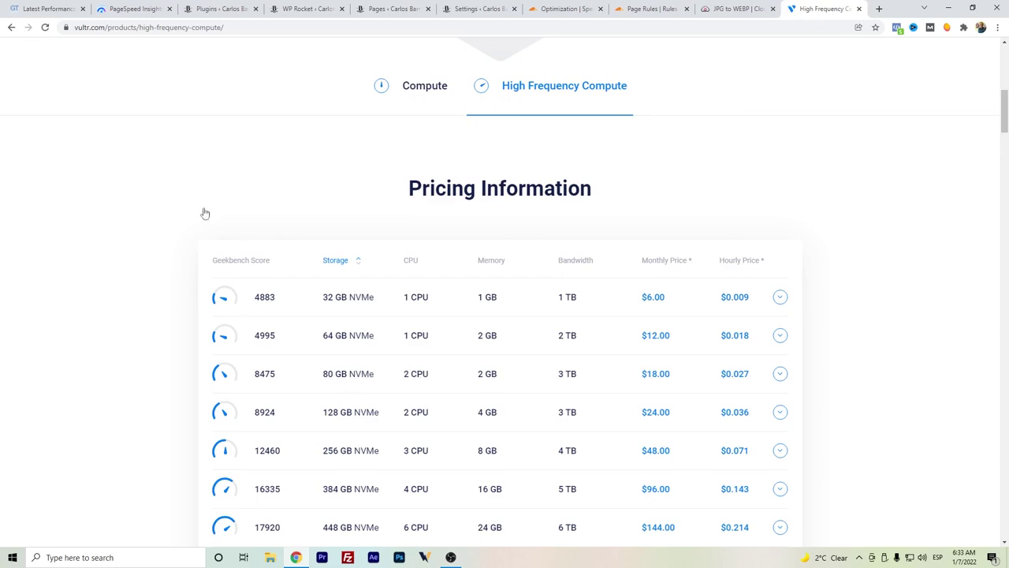
{"action": "left_click", "coordinate": [345, 379]}
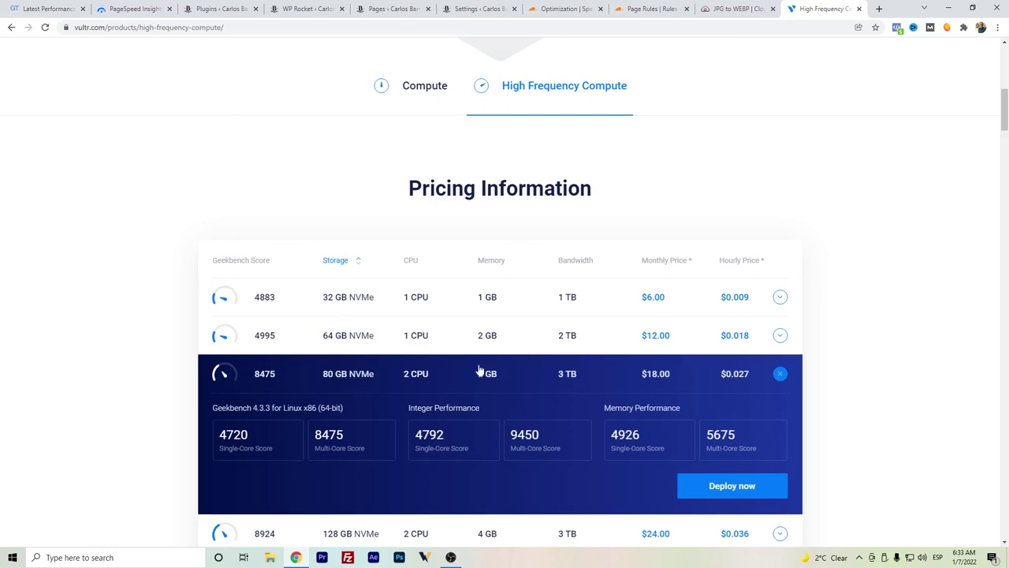
{"action": "scroll", "coordinate": [482, 367], "scroll_direction": "up", "scroll_amount": 7}
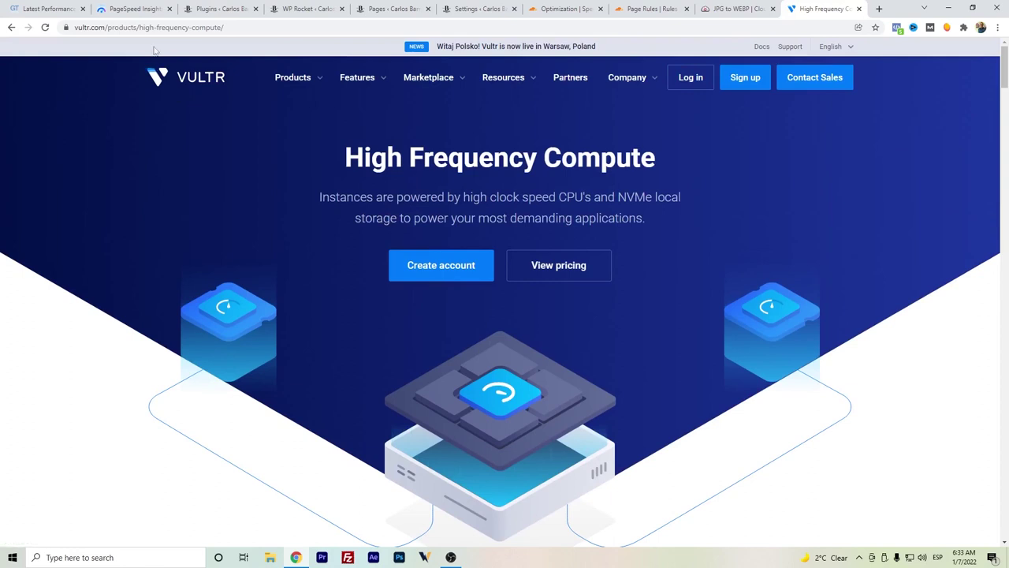
{"action": "left_click", "coordinate": [47, 9]}
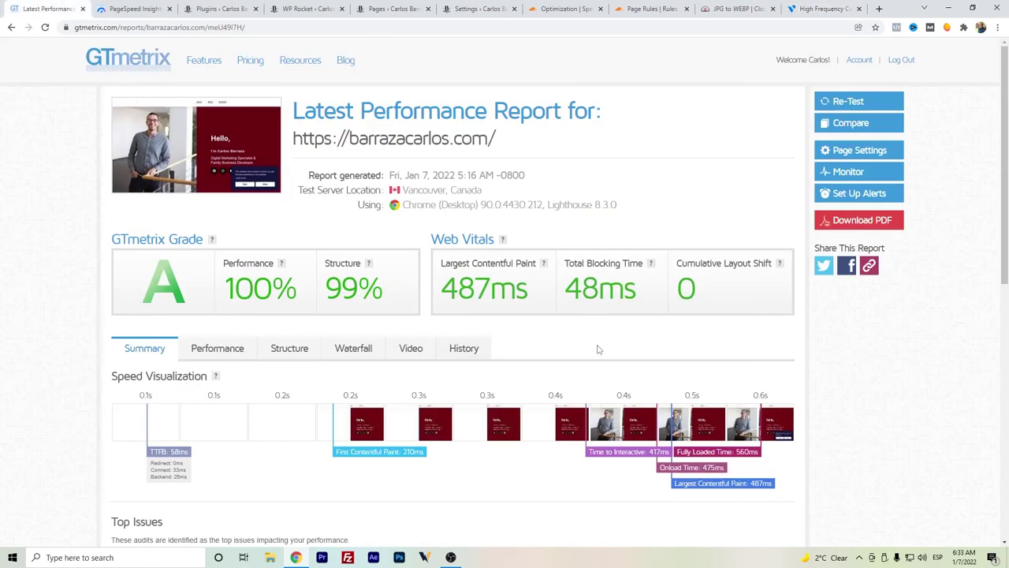